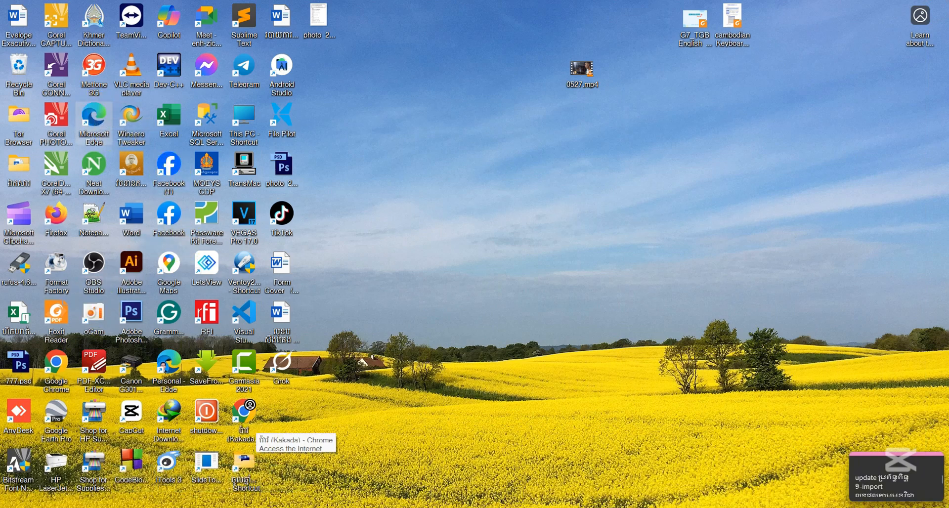
Open Google Chrome from the desktop and close it again
double_click(66, 369)
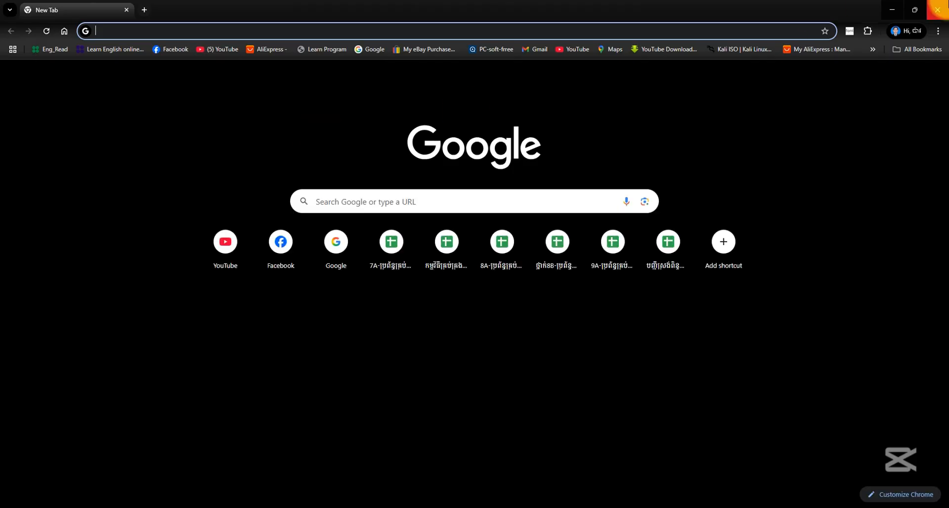
click(939, 7)
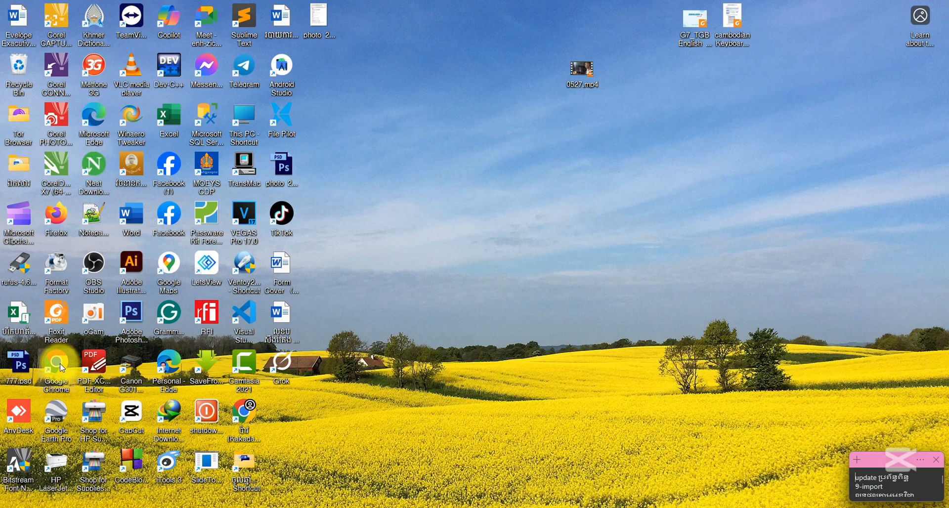
Open Microsoft Edge and view which profile is signed in
double_click(93, 115)
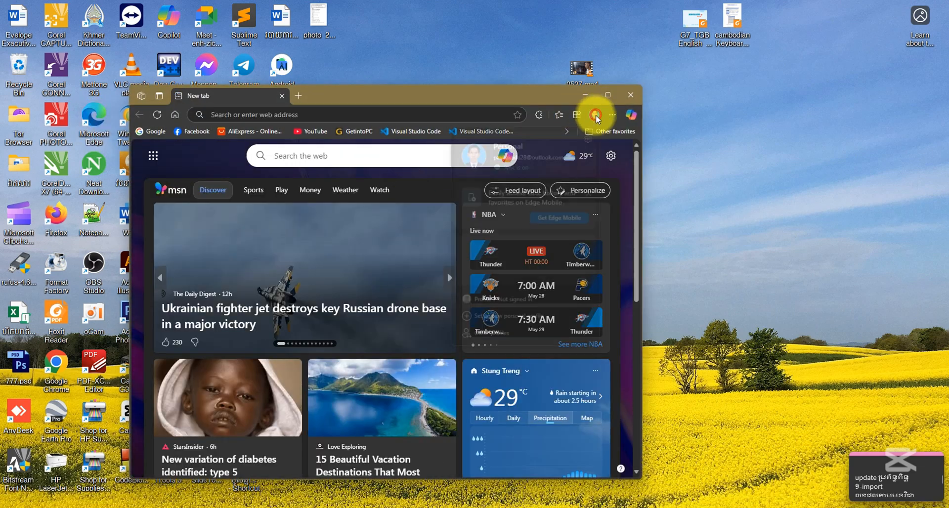
click(595, 115)
click(594, 114)
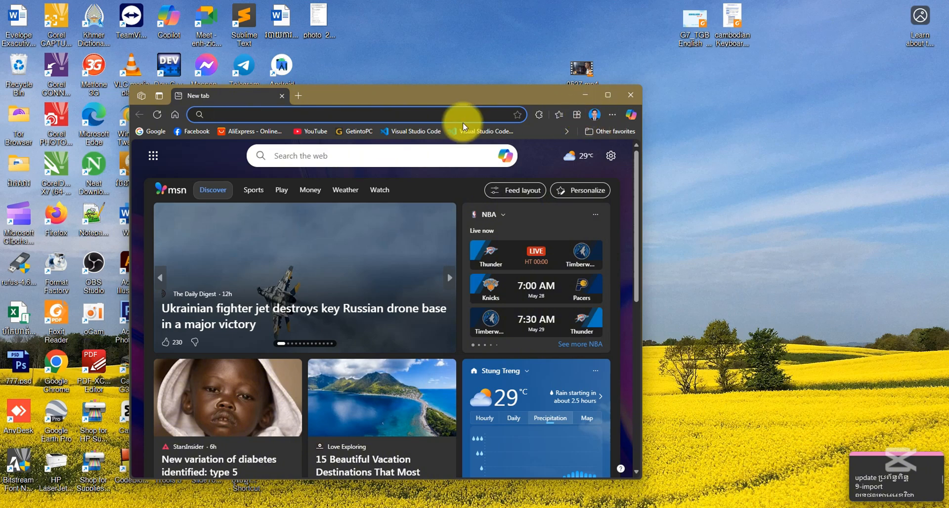
Reposition the Edge window on the desktop, maximize it and minimize it
drag(371, 94, 553, 70)
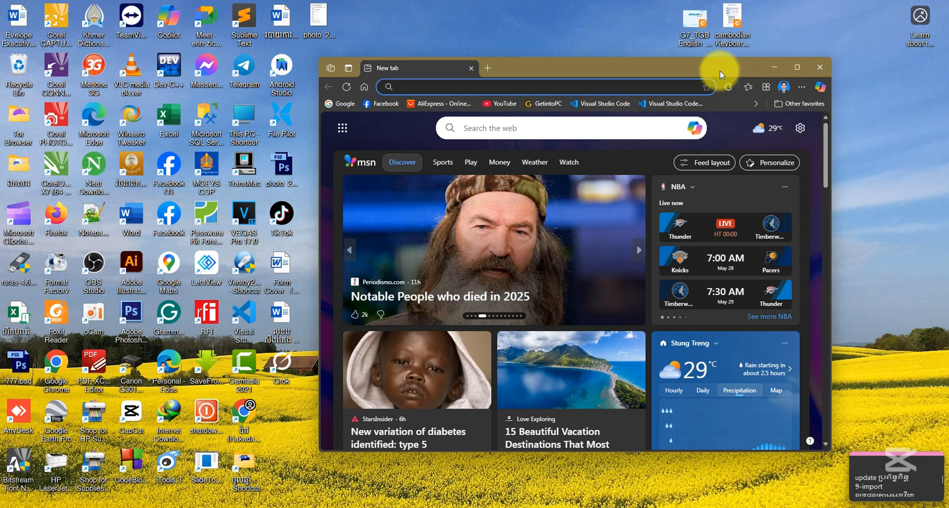
drag(720, 70, 694, 67)
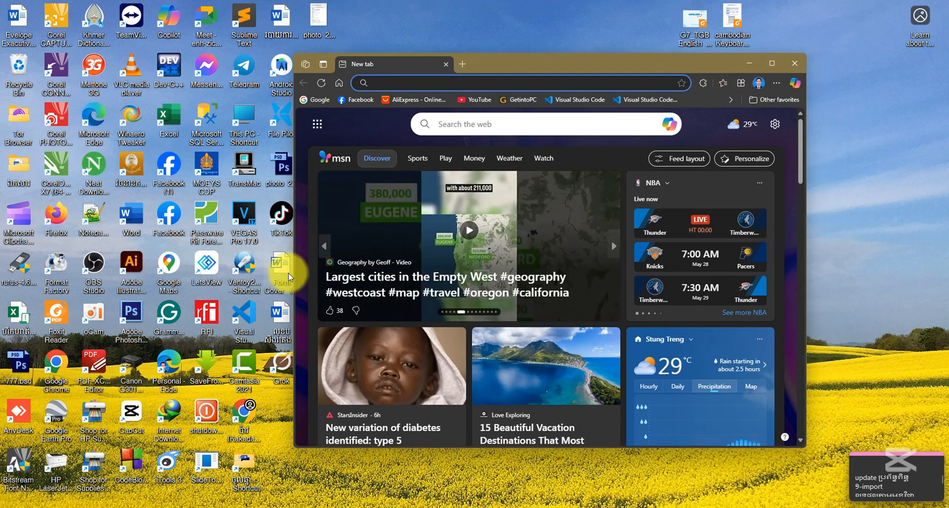
drag(569, 70, 524, 76)
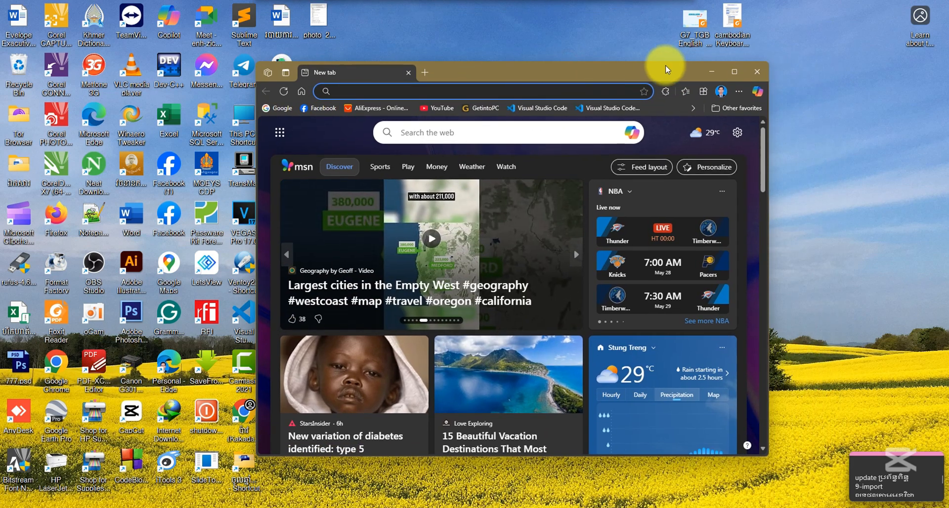
click(737, 70)
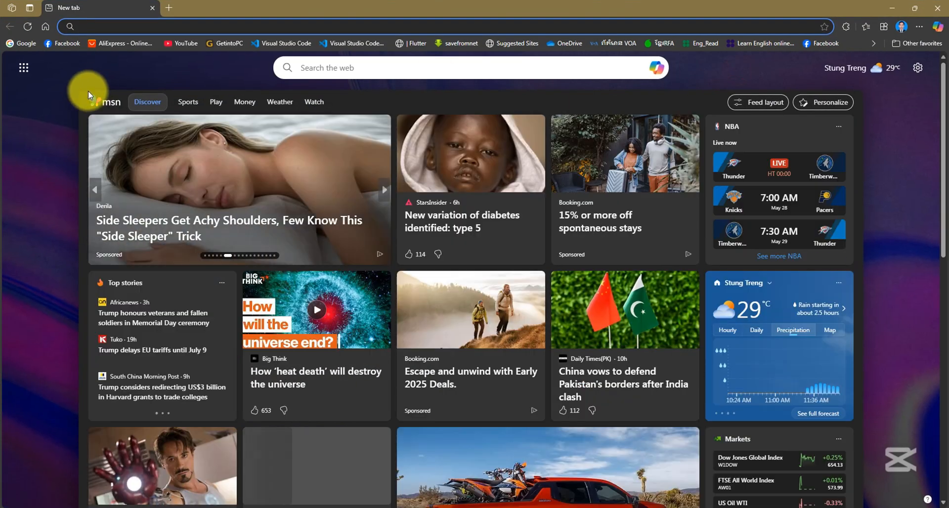
click(889, 9)
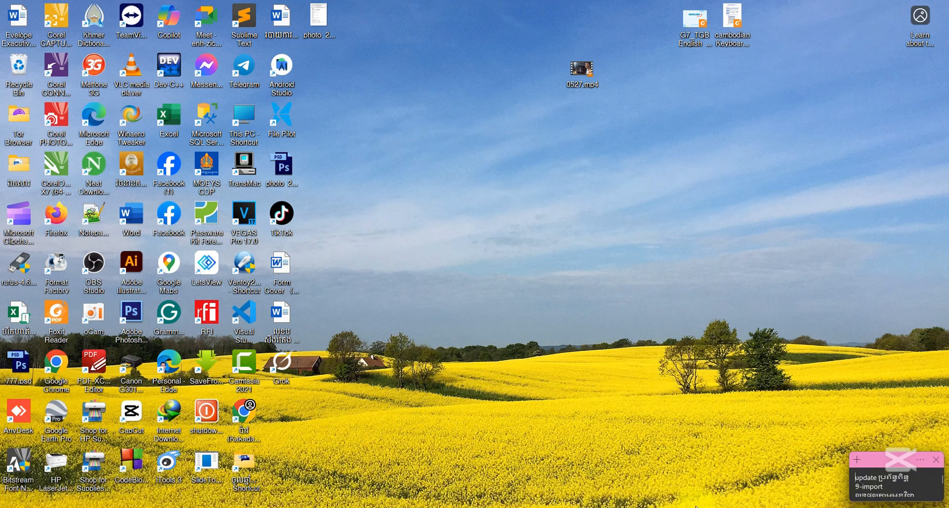
Bring up the Edge window that holds the Google Meet, Drive and Sheets tabs and maximize it
mouse_move(756, 504)
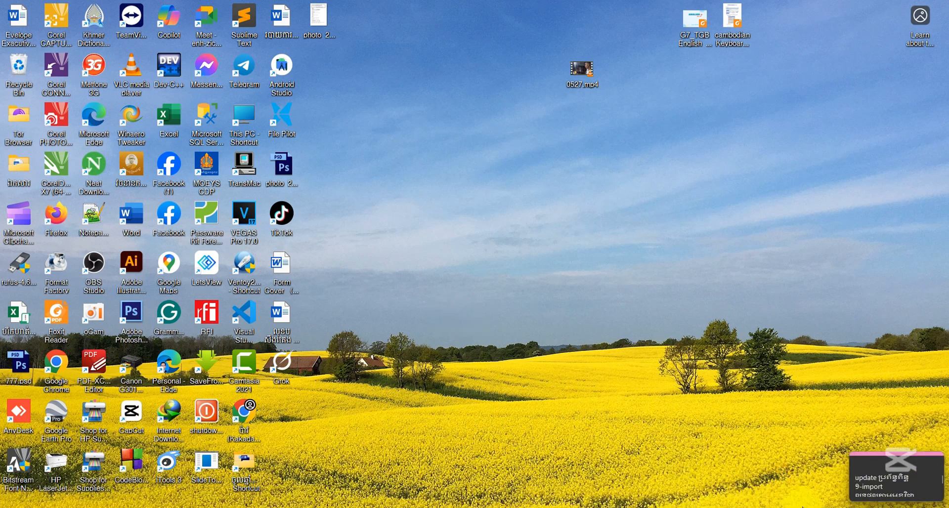
mouse_move(752, 483)
click(714, 472)
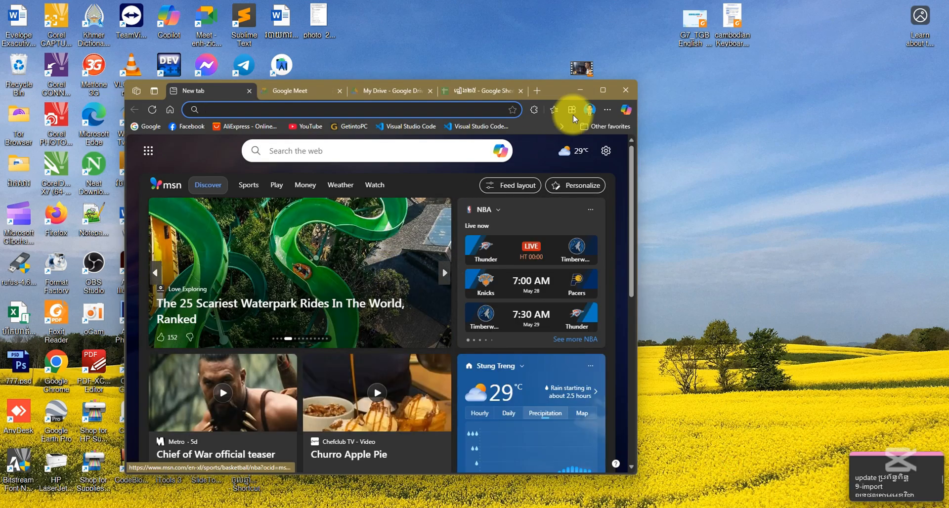
click(603, 91)
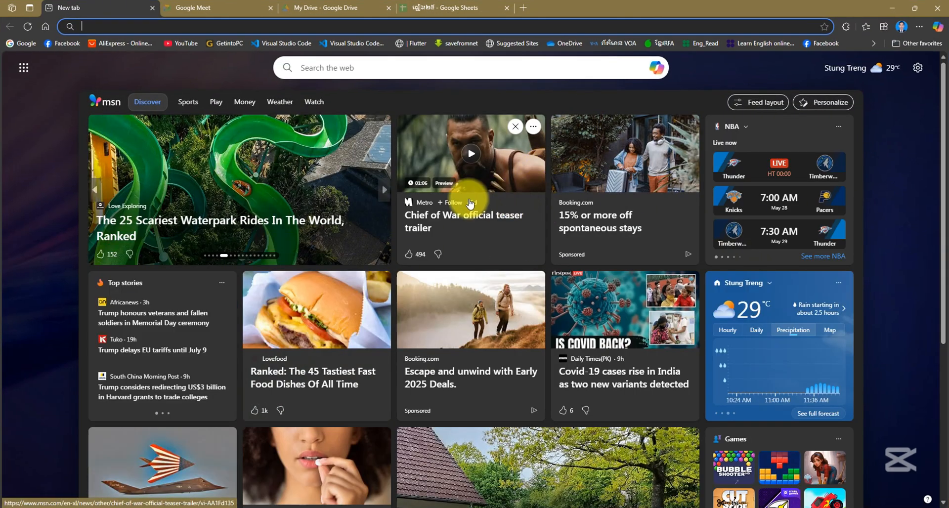
Search the web for Clipchamp and open the clipchamp.com site from the results
click(298, 63)
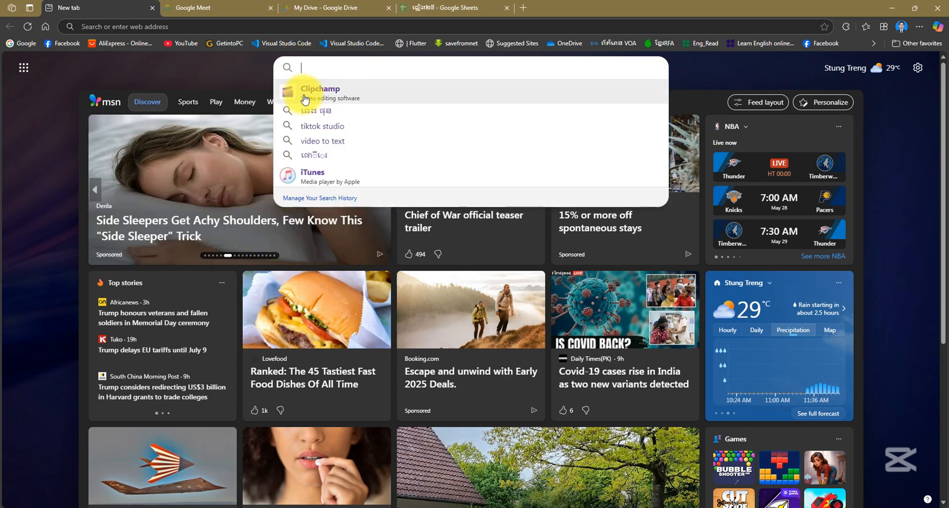
click(334, 94)
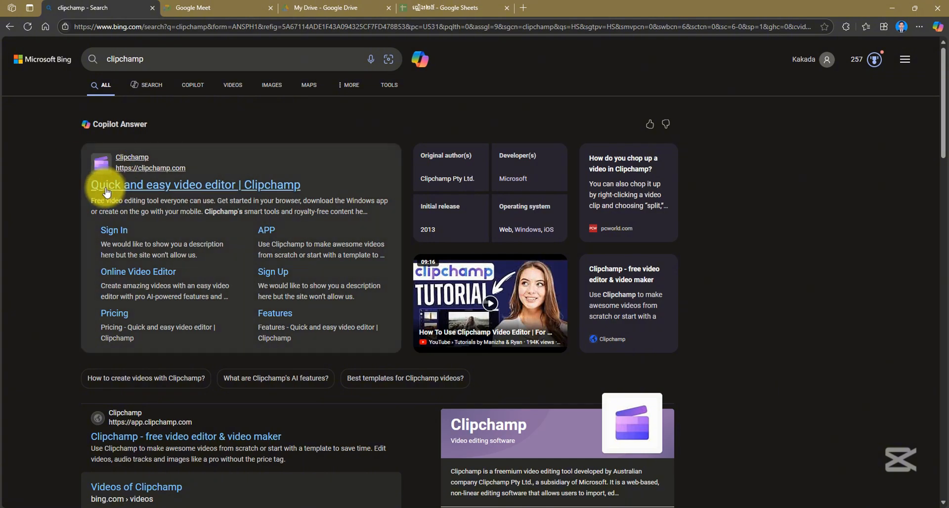
click(139, 187)
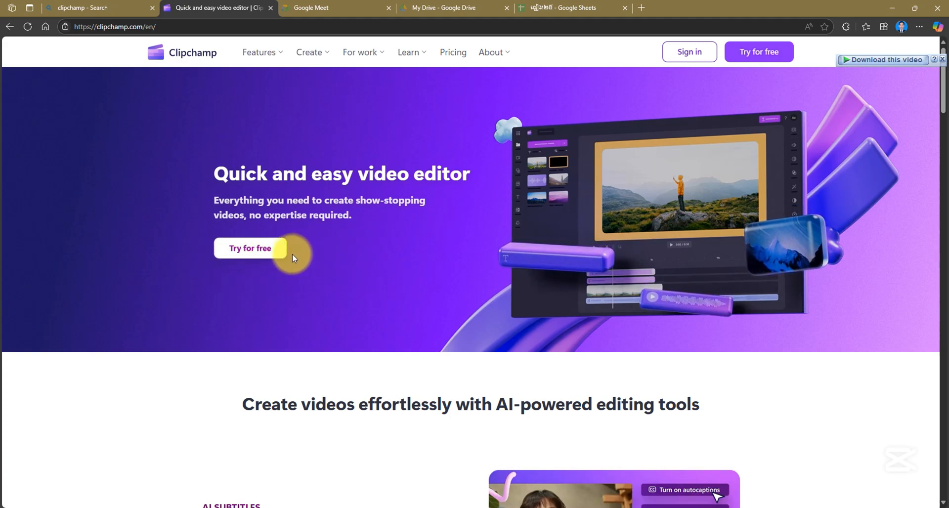
Start trying Clipchamp for free and sign in with the browser profile's Microsoft account
click(263, 253)
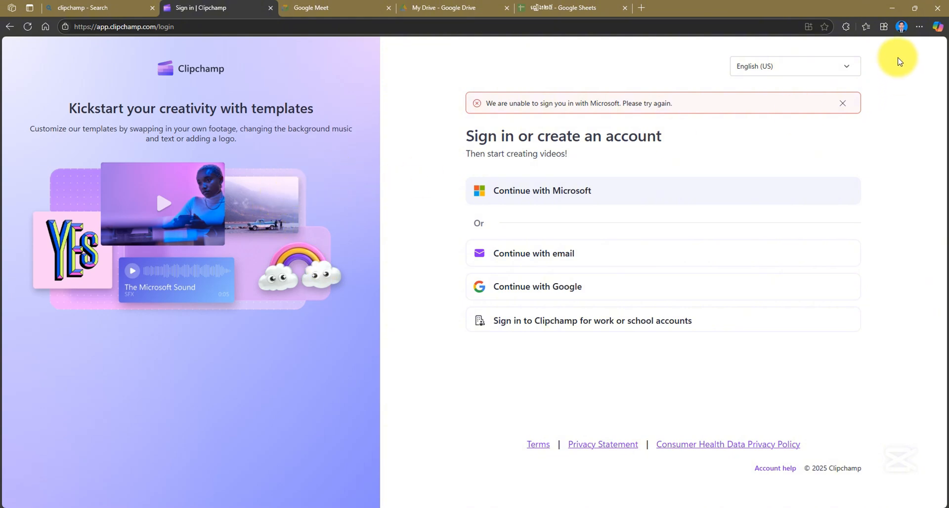
click(902, 27)
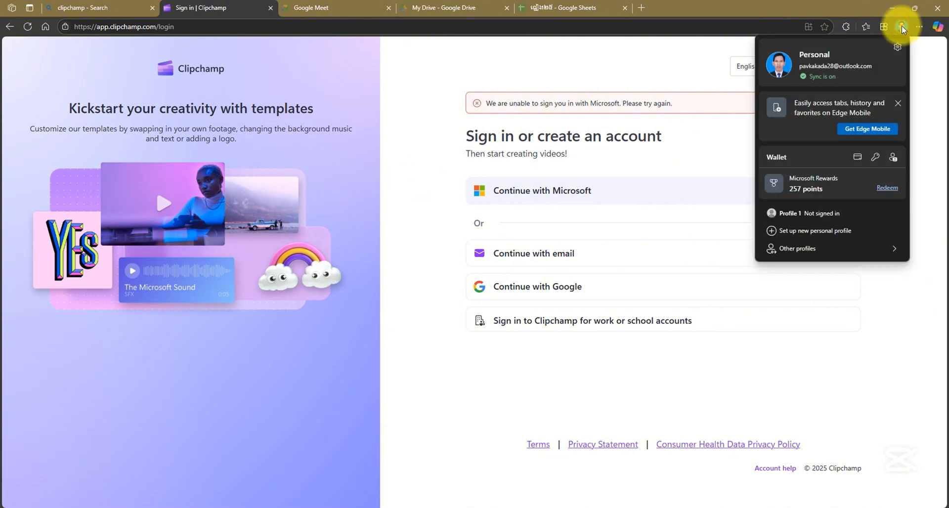
click(902, 27)
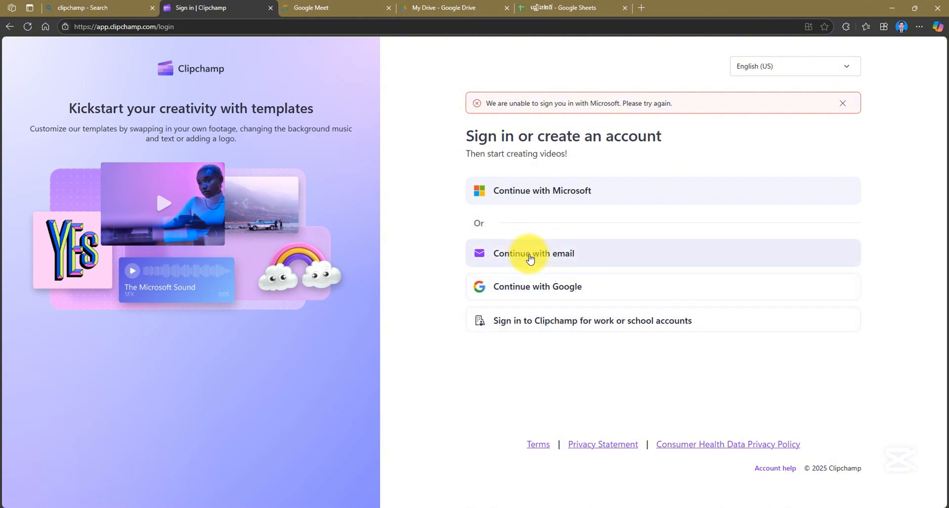
click(572, 197)
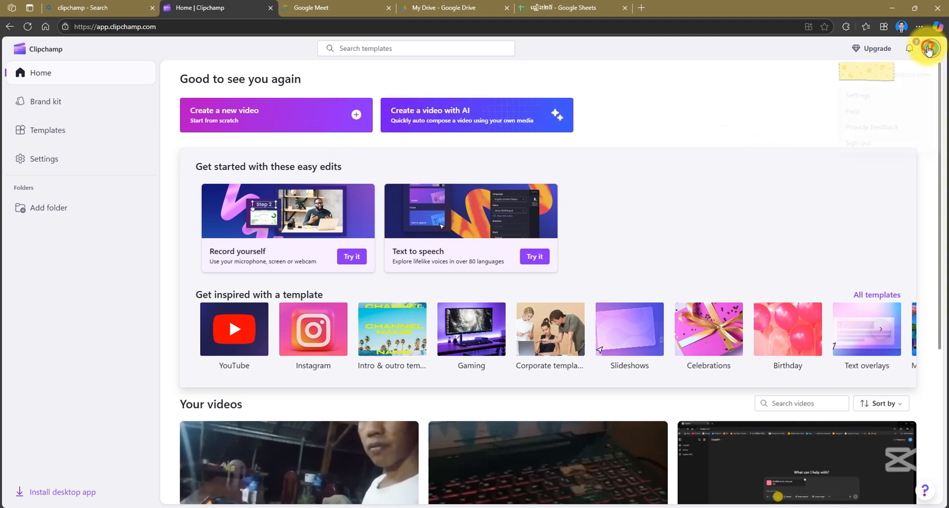
click(783, 84)
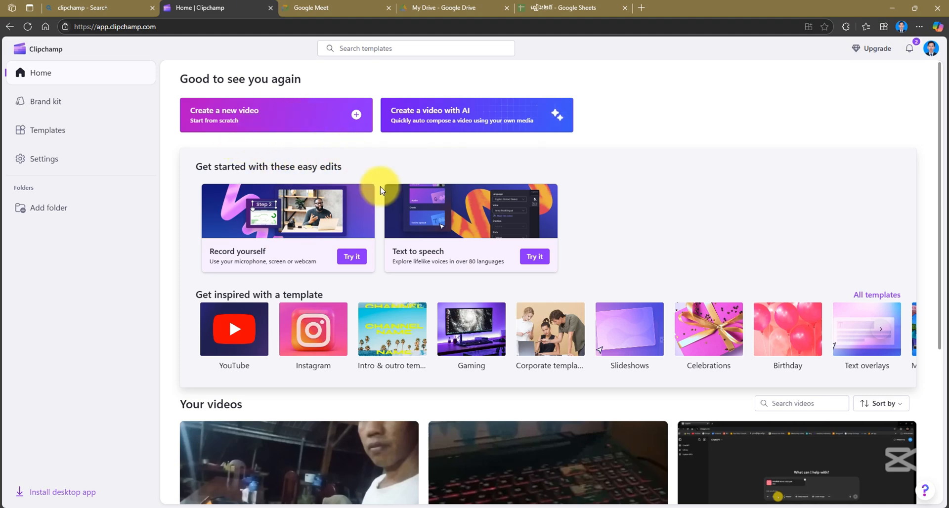
Switch to the desktop, preview the video 0527.mp4 in VLC media player and close the player
click(892, 7)
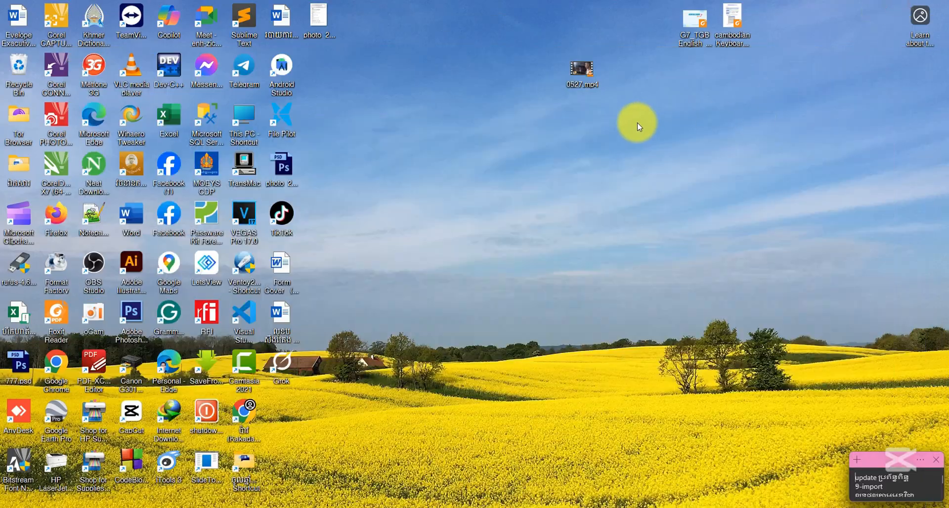
double_click(581, 74)
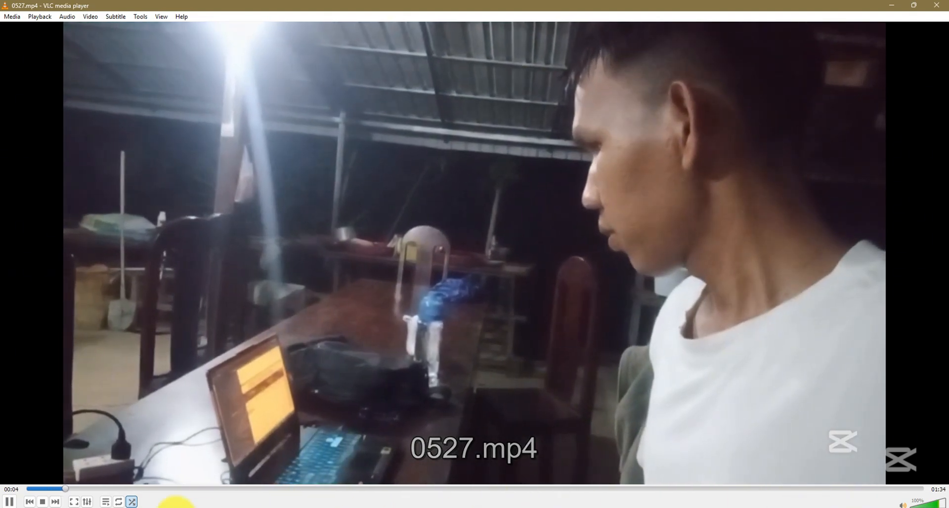
click(131, 503)
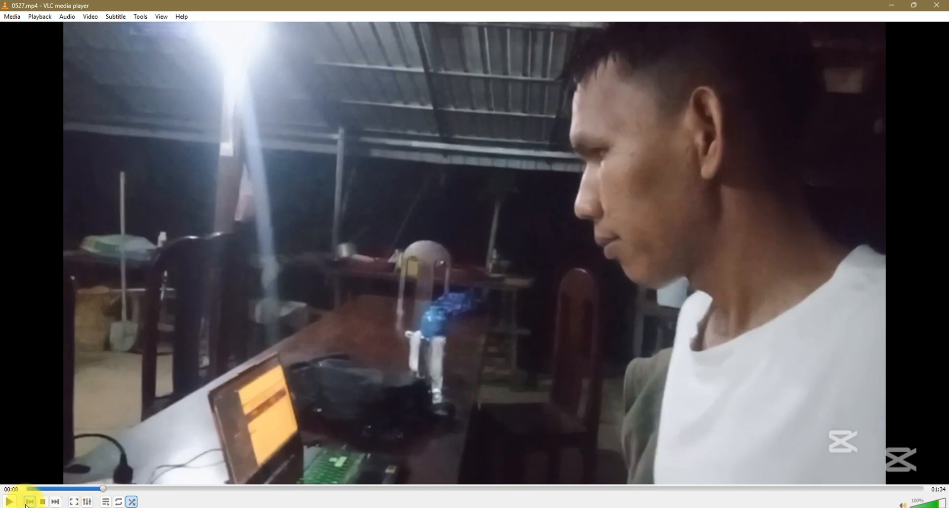
click(8, 503)
key(space)
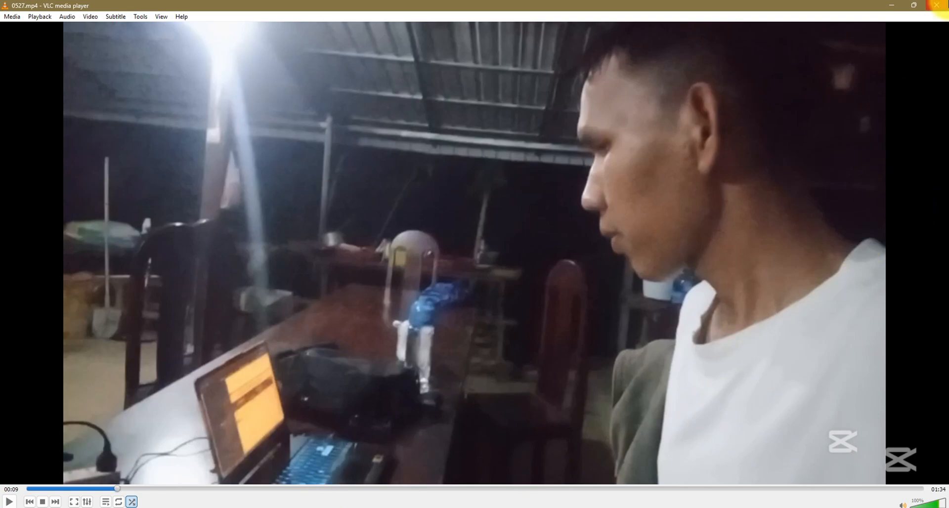
click(937, 5)
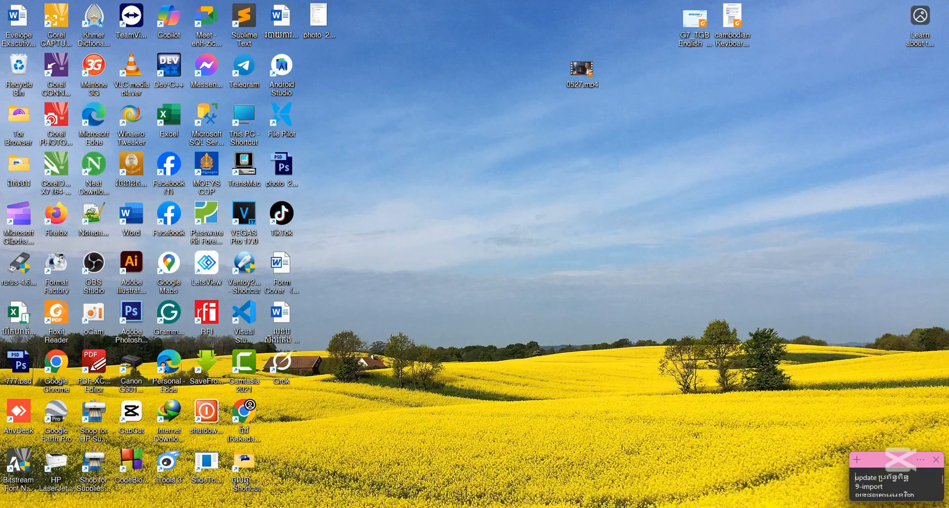
Return to Clipchamp in Edge, create a new video from scratch and import 0527.mp4 from the Desktop folder
click(705, 470)
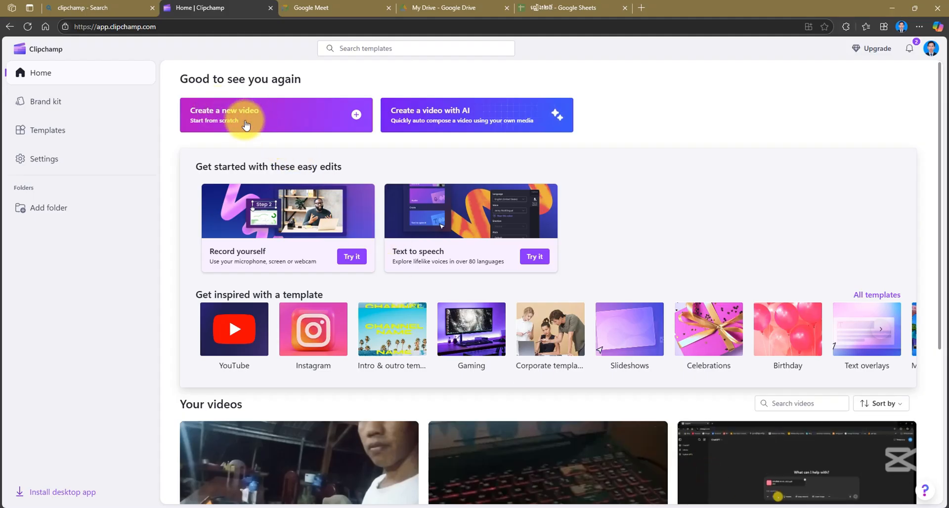
click(355, 116)
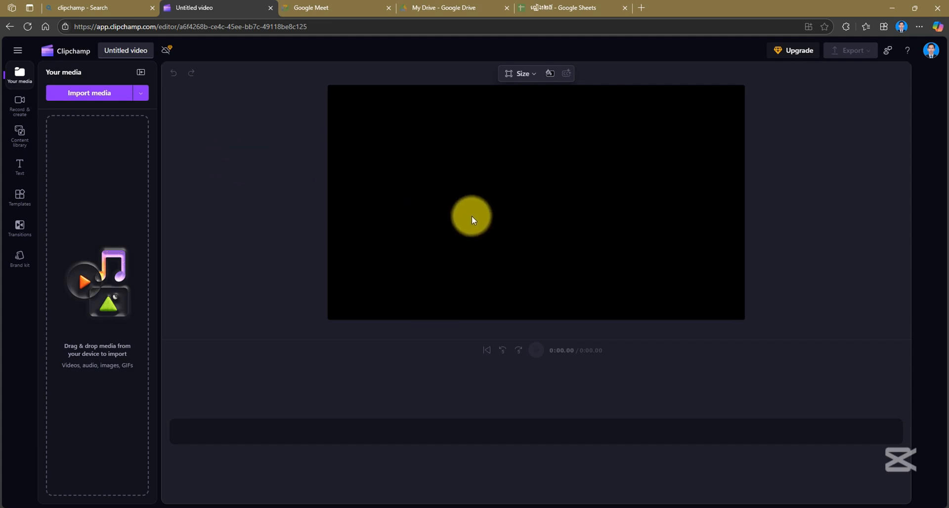
click(101, 99)
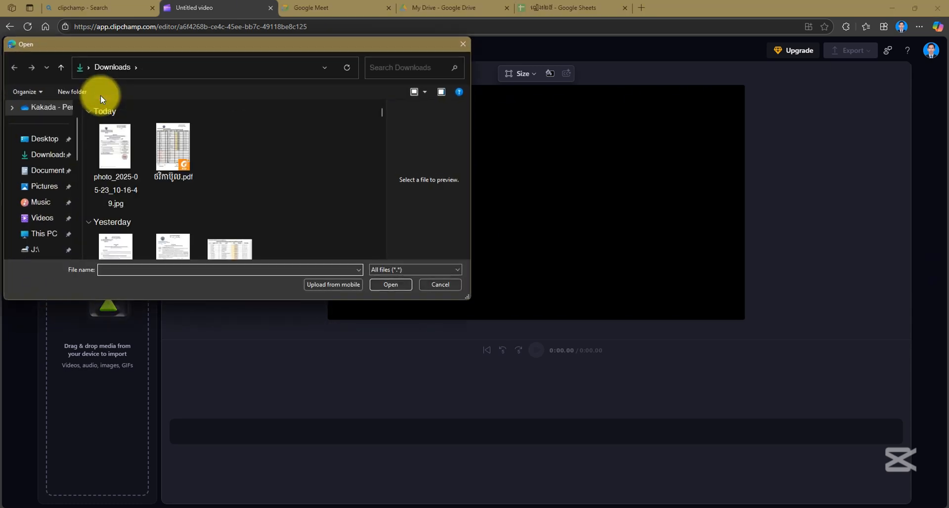
click(42, 141)
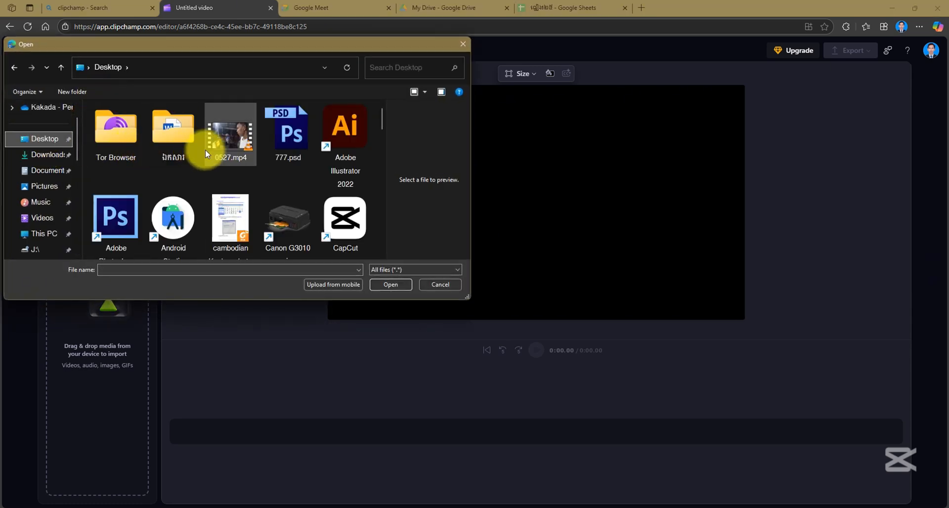
click(225, 145)
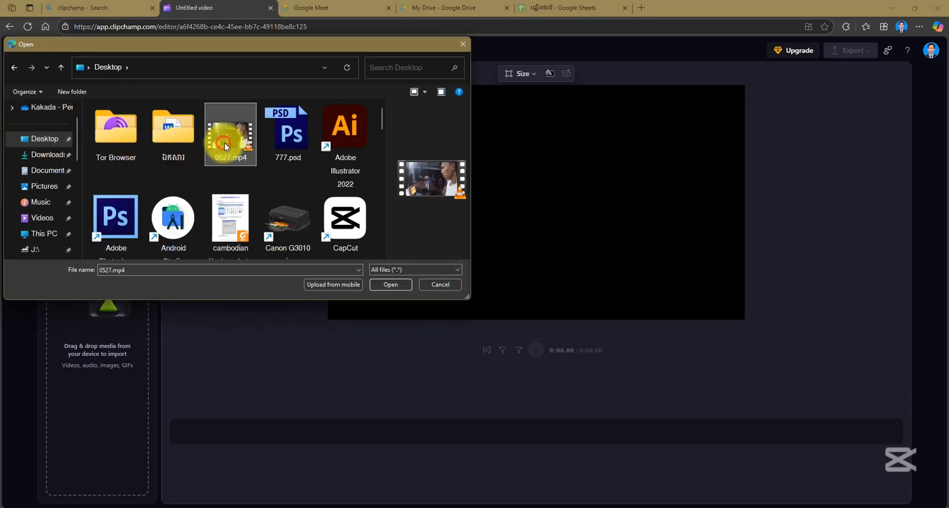
click(391, 285)
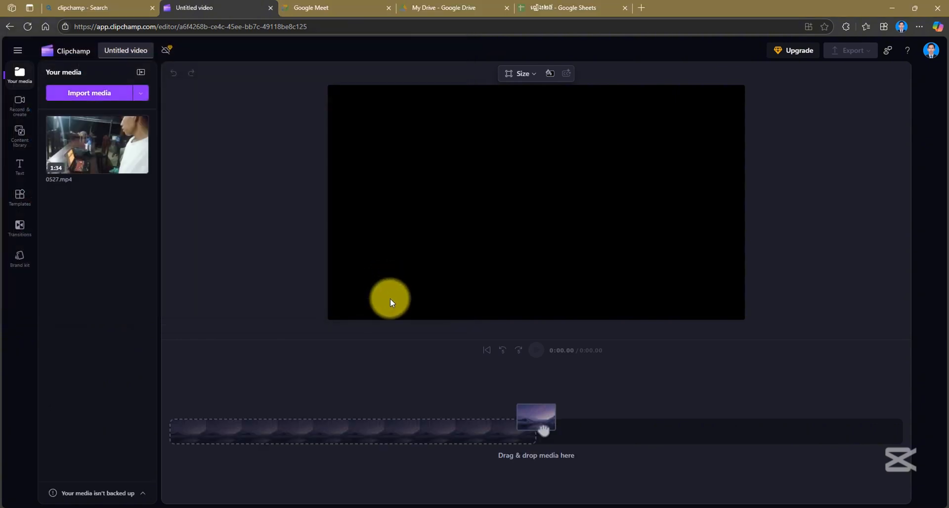
Add 0527.mp4 to the timeline and play it from the start
mouse_move(109, 152)
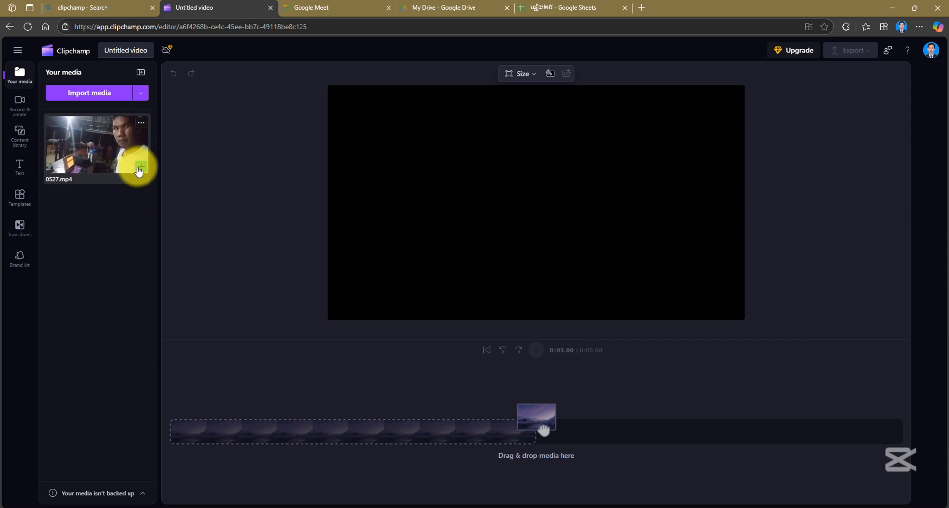
click(145, 170)
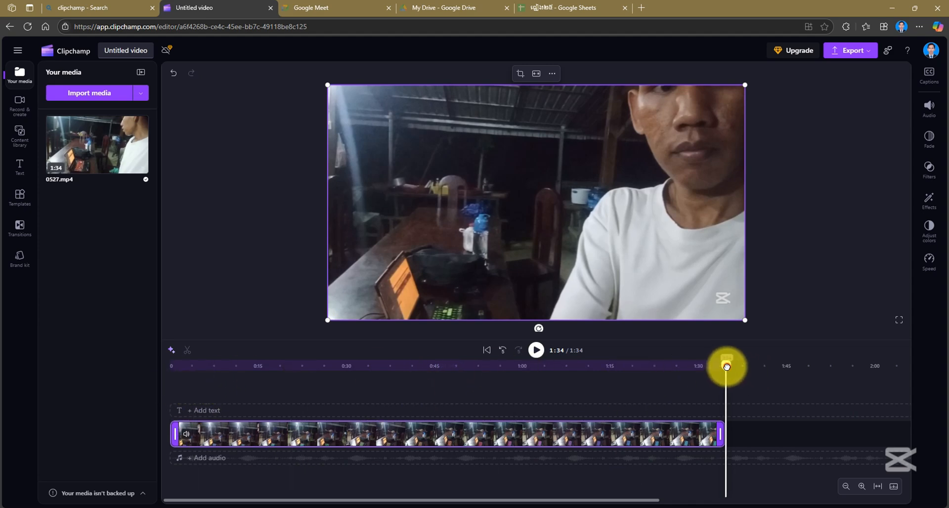
drag(727, 366, 81, 374)
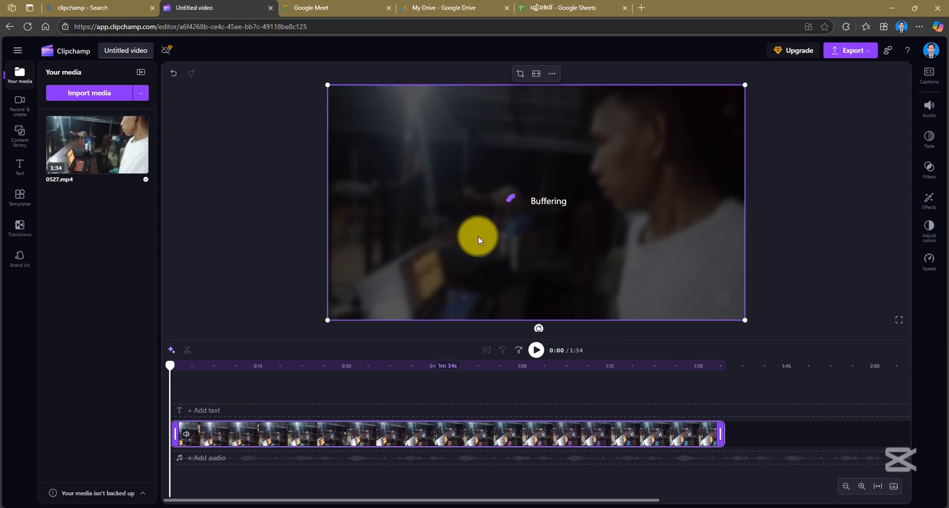
click(536, 351)
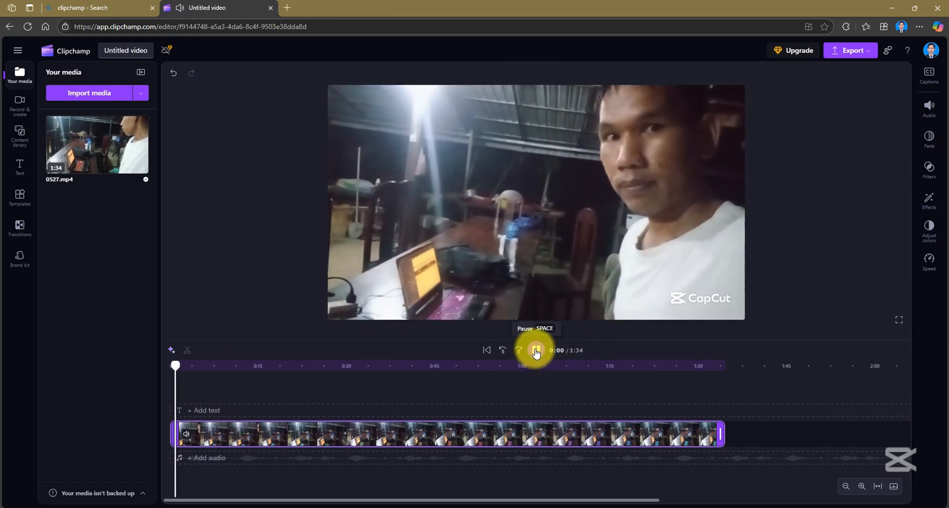
Pause playback, open the AI transcription settings for autocaptions and examine the available transcription languages
click(536, 352)
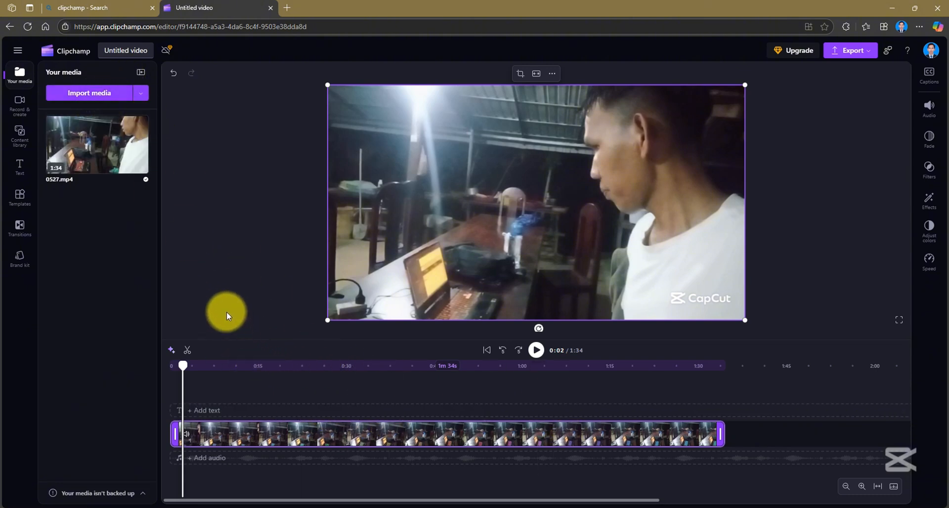
click(929, 76)
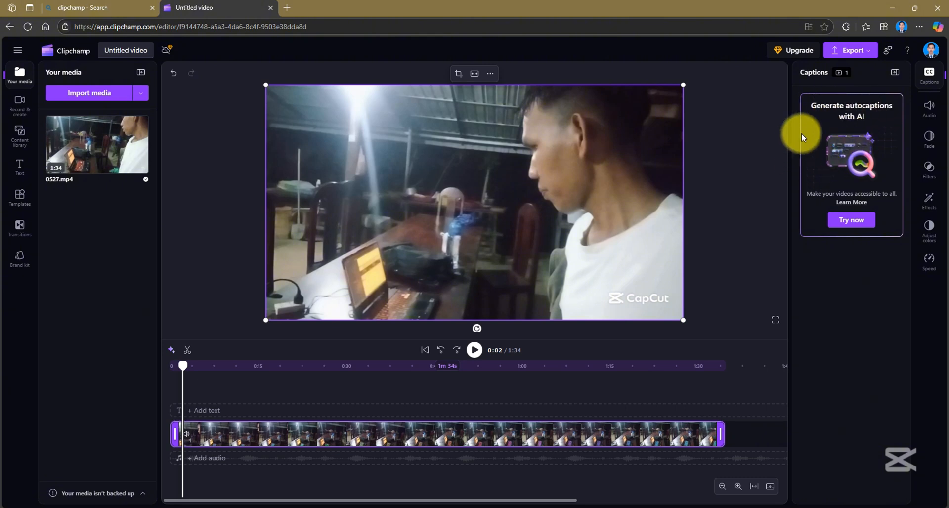
click(856, 227)
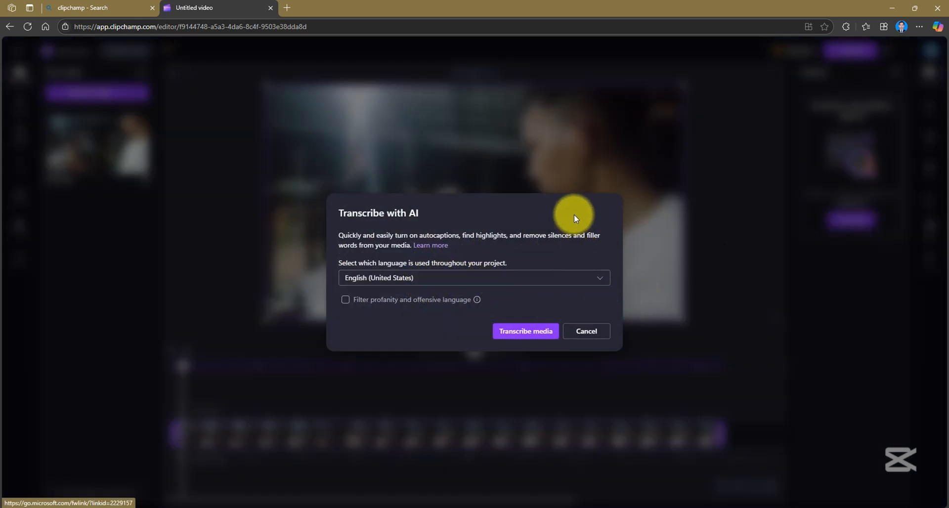
click(439, 277)
scroll(430, 366, down, 10)
scroll(434, 375, down, 15)
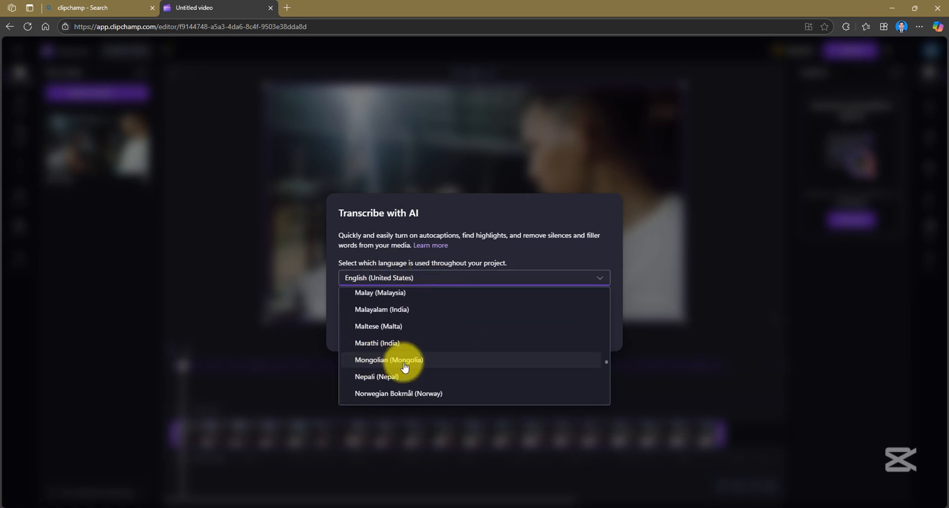
scroll(395, 366, down, 3)
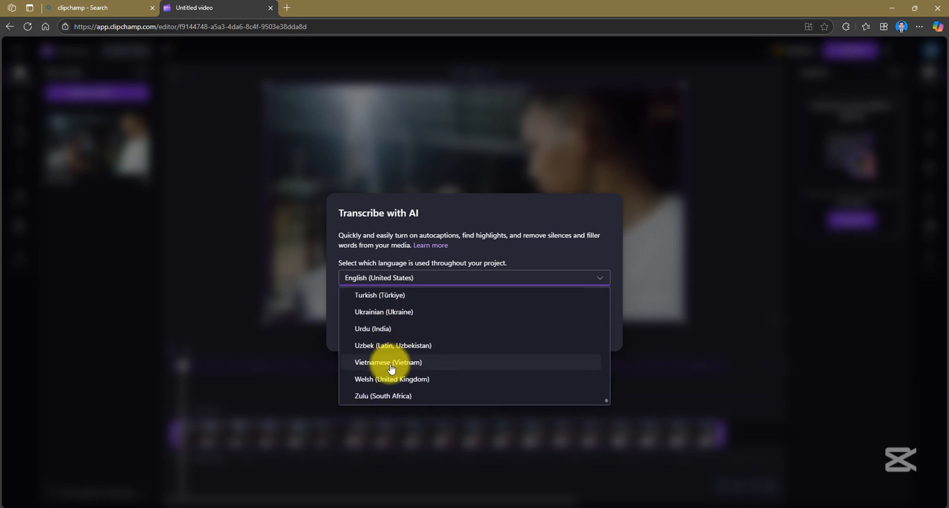
scroll(392, 364, up, 3)
scroll(393, 364, down, 3)
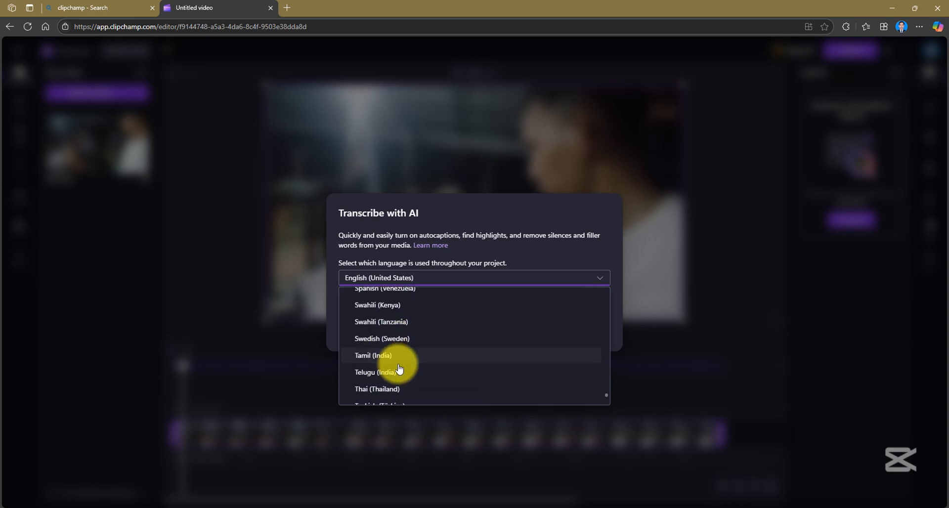
scroll(393, 363, up, 3)
scroll(392, 363, up, 10)
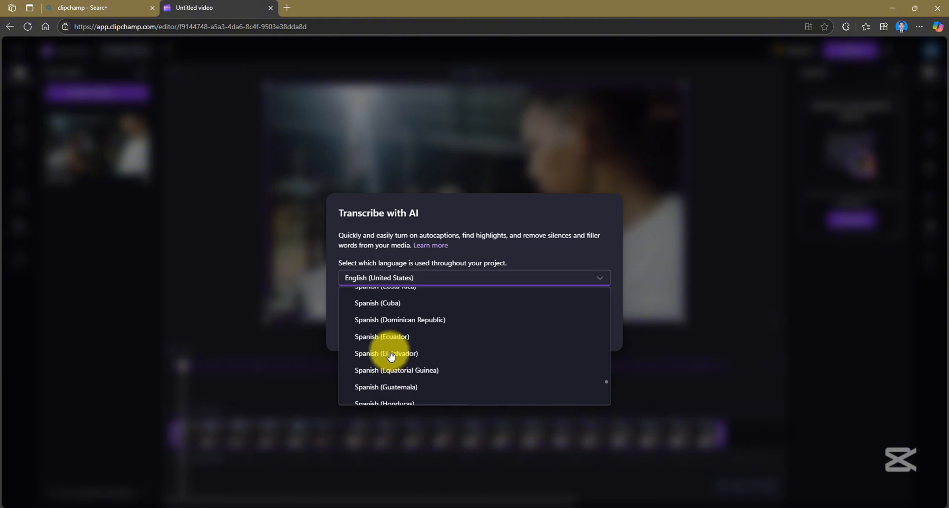
scroll(390, 354, up, 5)
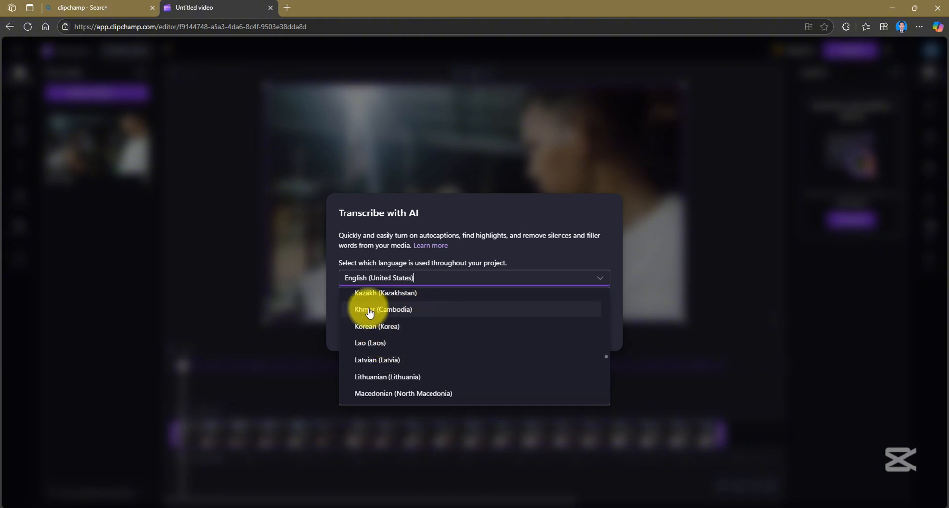
click(304, 277)
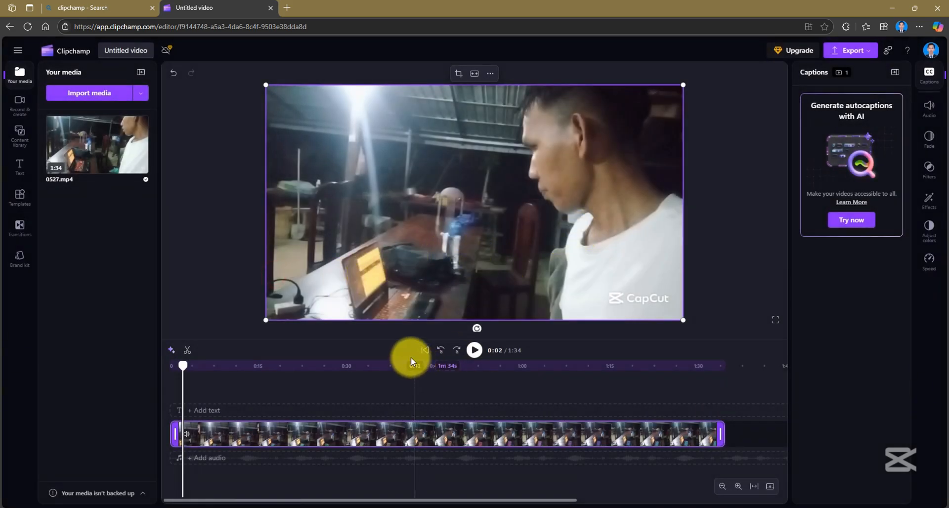
Generate AI autocaptions for the video with English (United States) as the transcription language
click(928, 75)
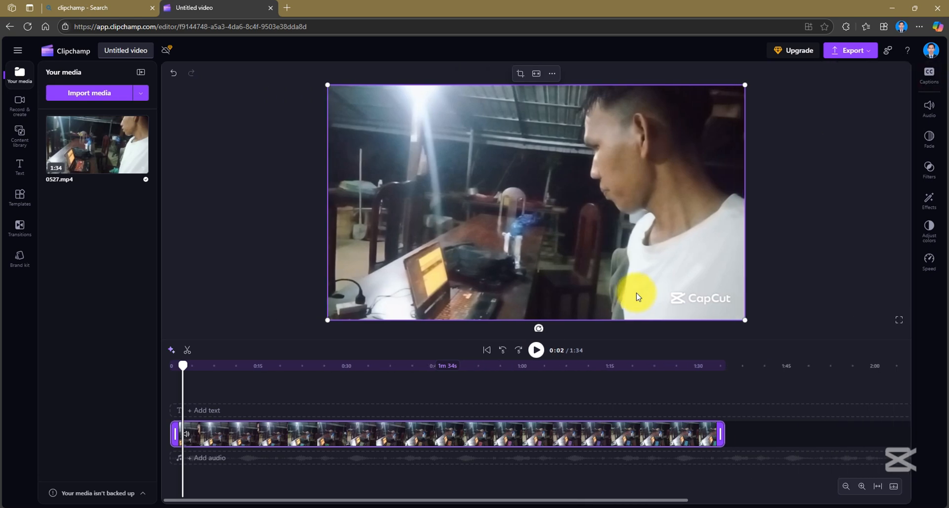
click(929, 76)
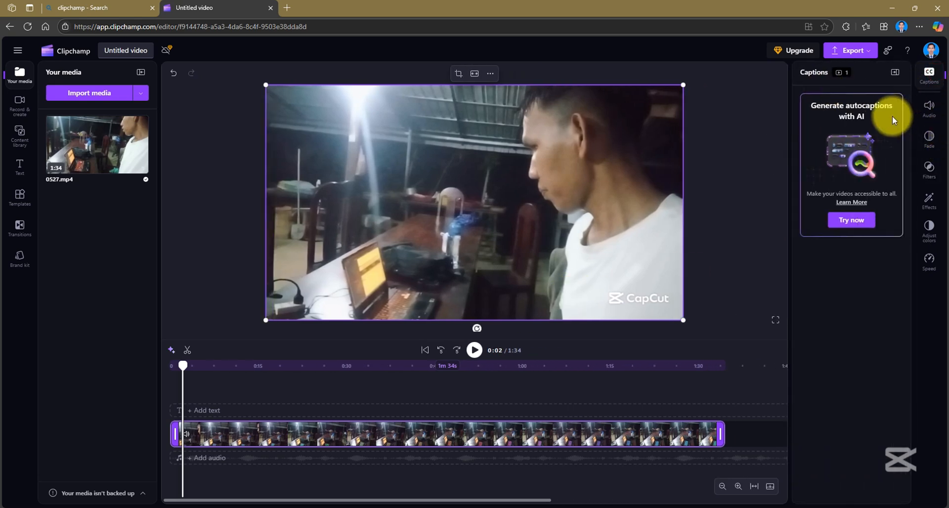
click(851, 221)
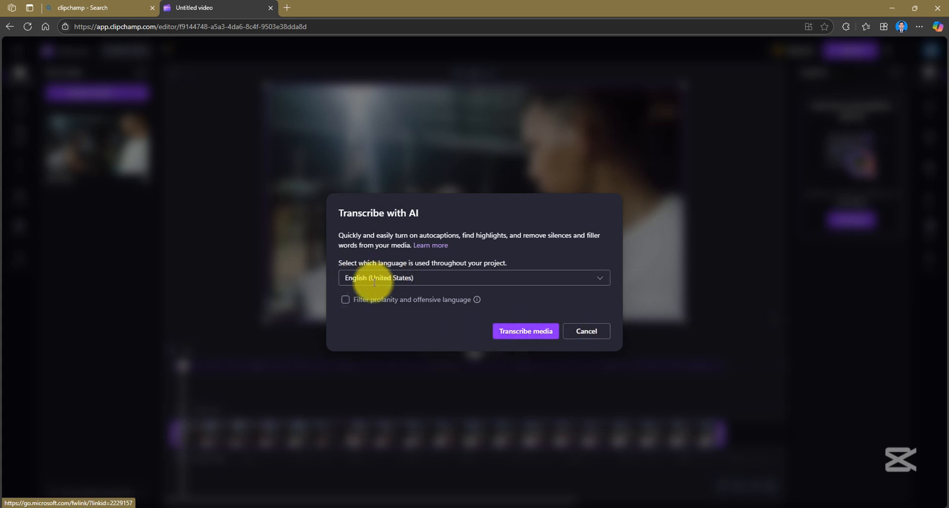
click(527, 336)
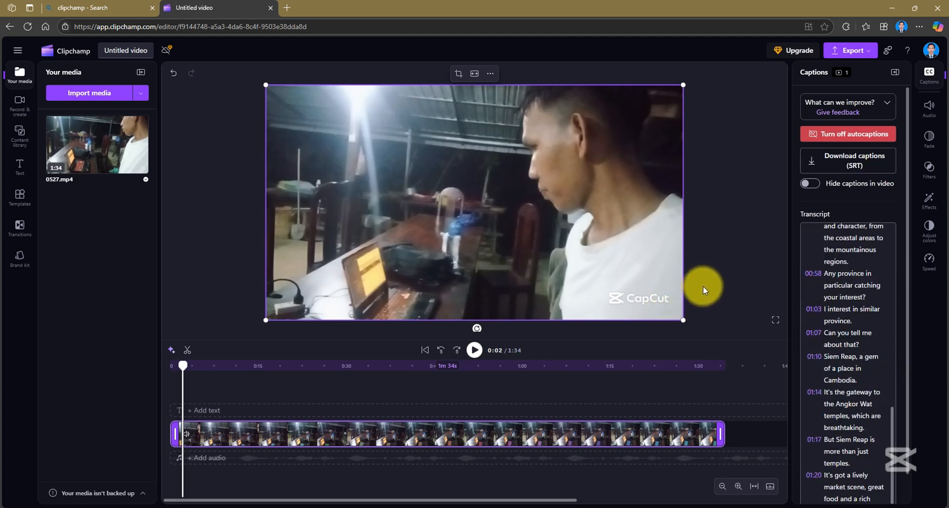
Play a few seconds of the video to check the on-screen captions and review the generated transcript
scroll(866, 297, down, 1)
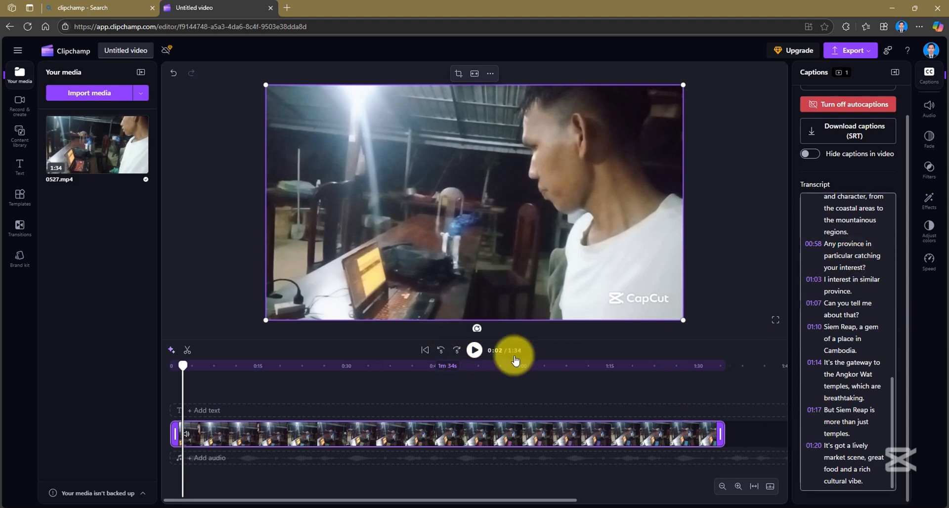
click(474, 350)
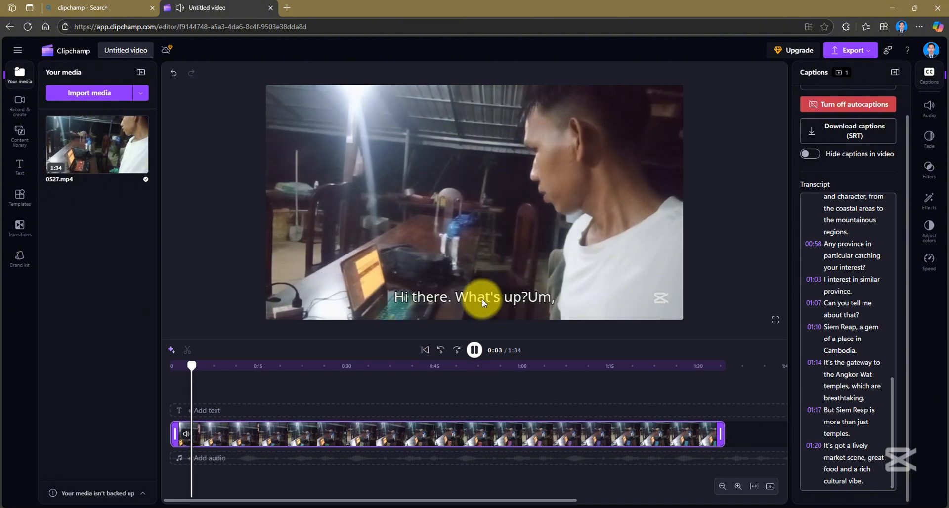
click(480, 350)
click(386, 298)
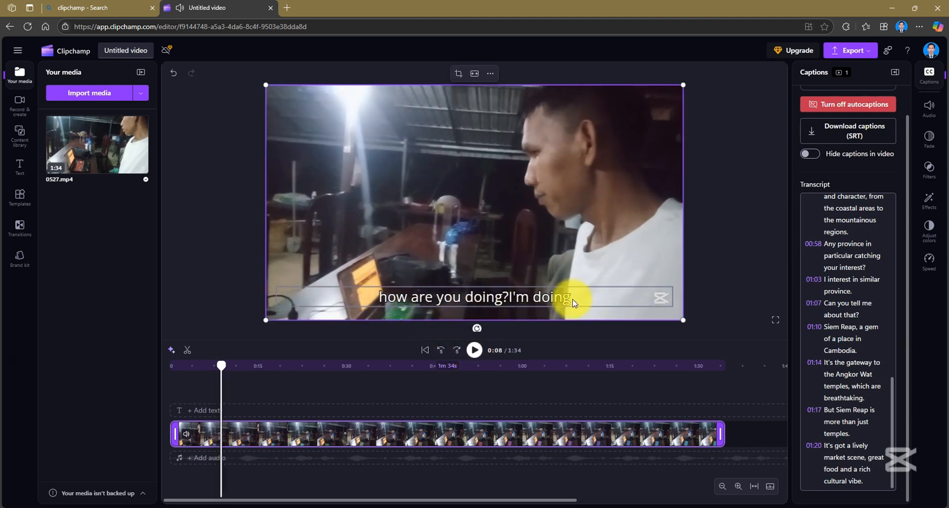
scroll(858, 397, up, 8)
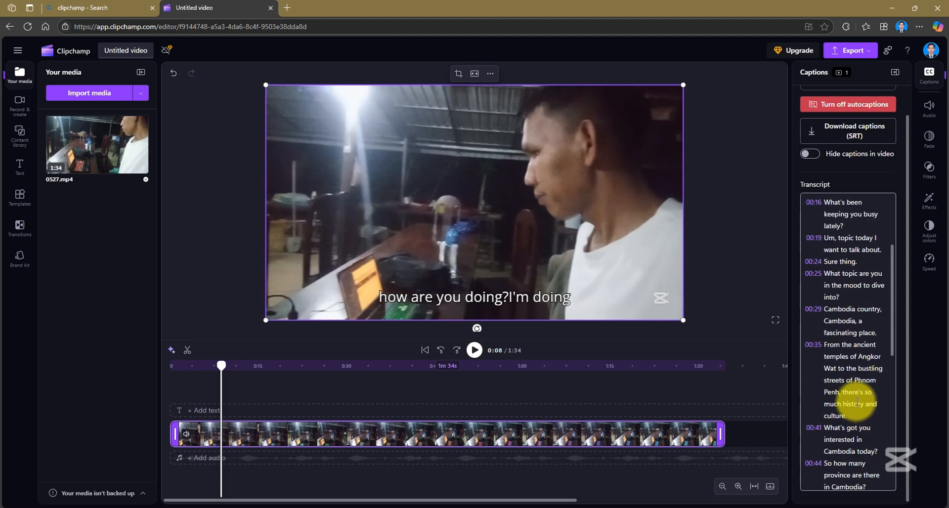
scroll(844, 316, down, 7)
scroll(844, 355, up, 7)
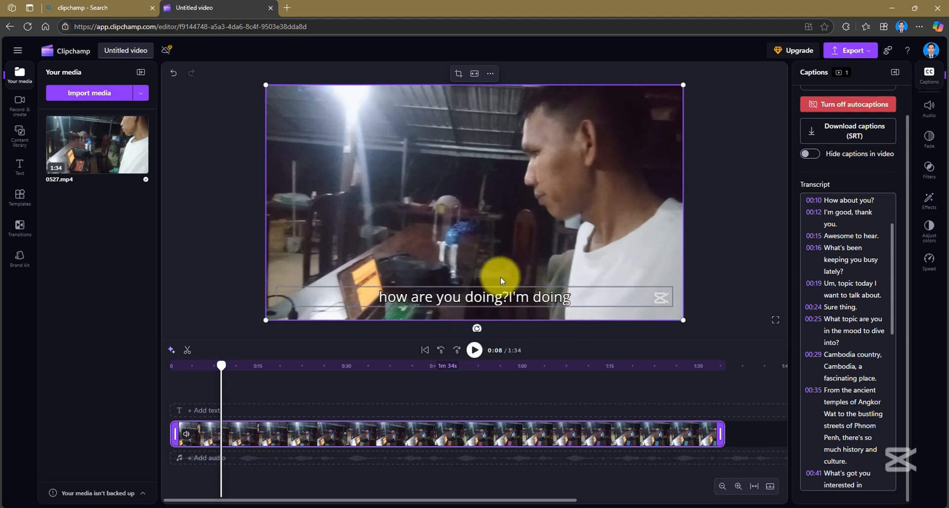
Try red and orange on the caption text, settle on yellow (#FAFF00) and deselect the caption
click(425, 295)
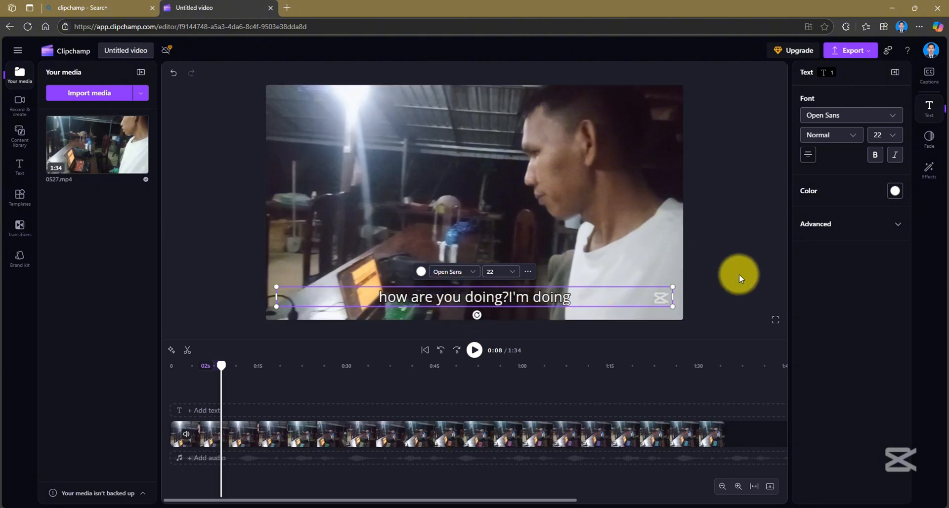
click(893, 225)
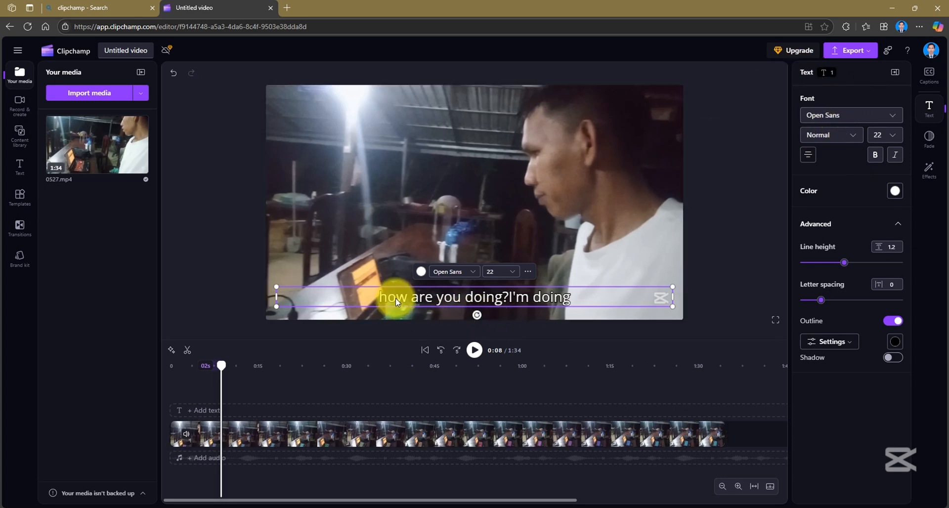
click(895, 191)
click(851, 133)
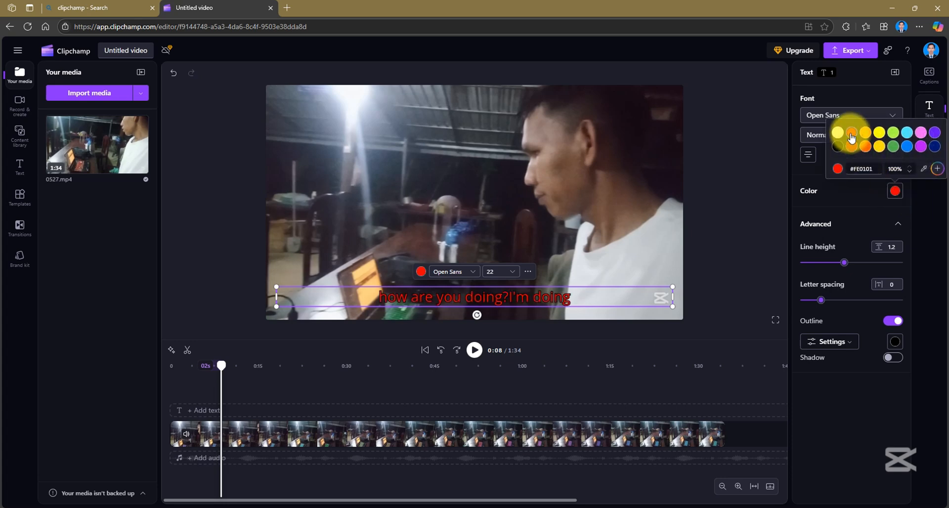
click(866, 135)
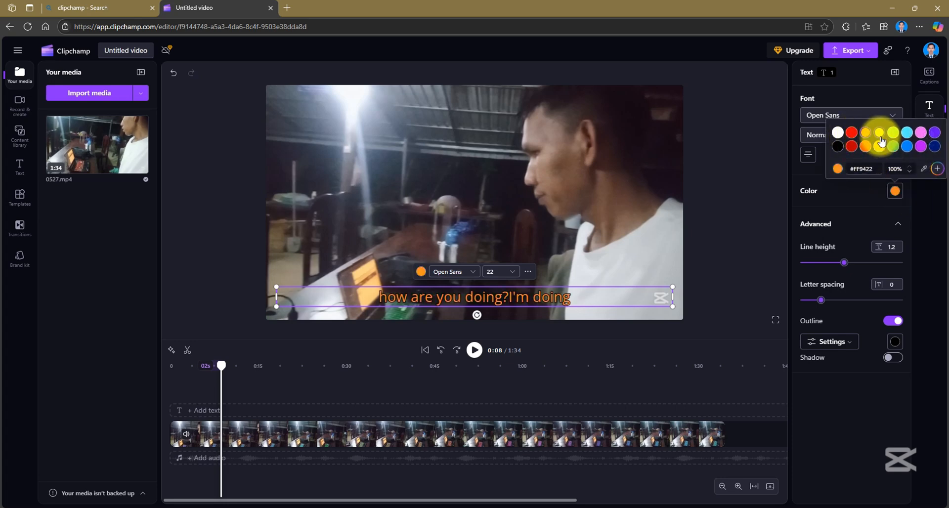
click(880, 134)
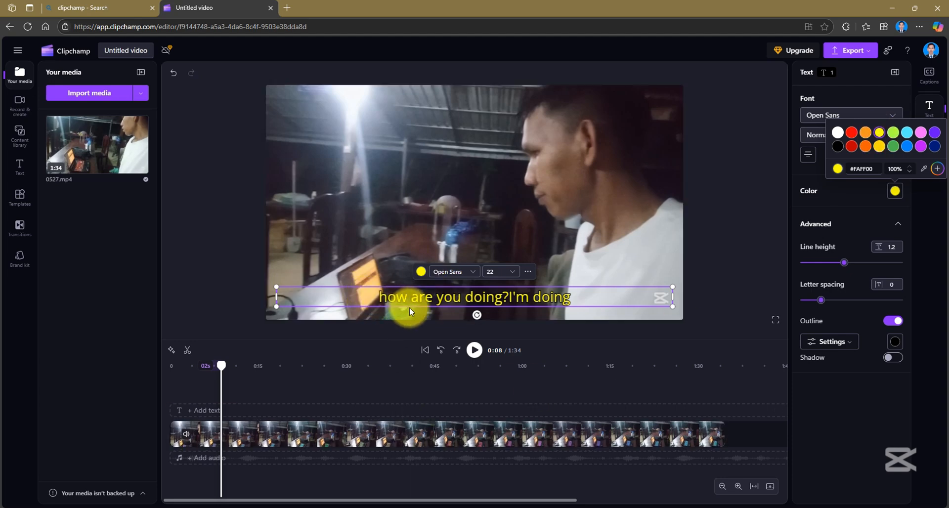
click(711, 271)
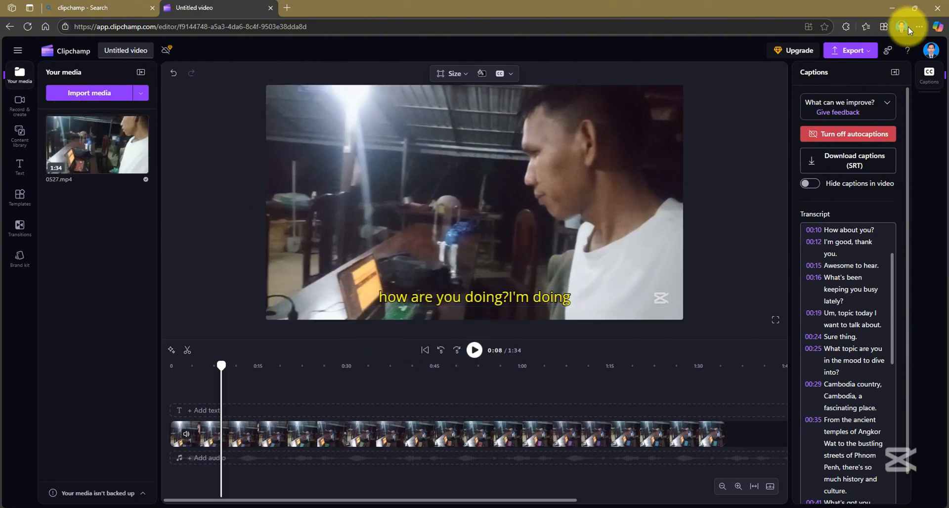
Export the video at 1080p and save it in the Downloads folder as Untitled video - Made with Clipchamp.mp4
click(855, 59)
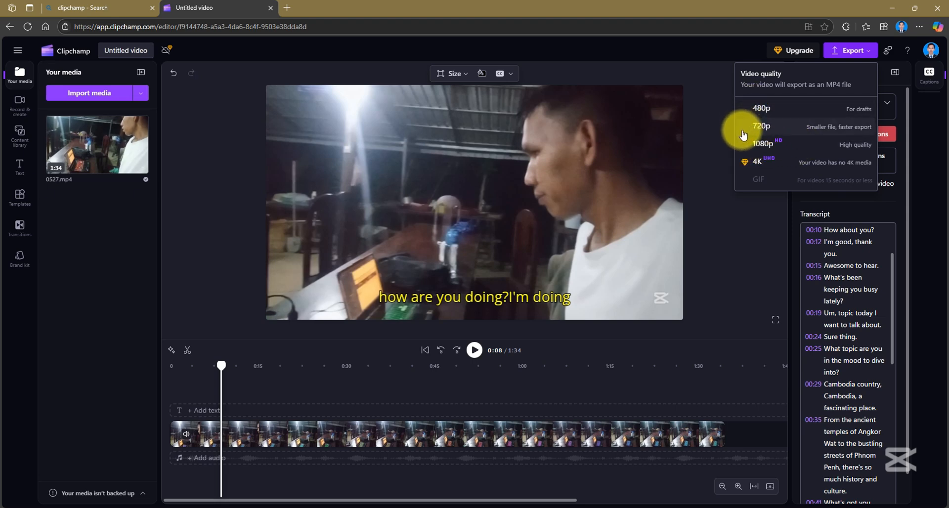
click(765, 145)
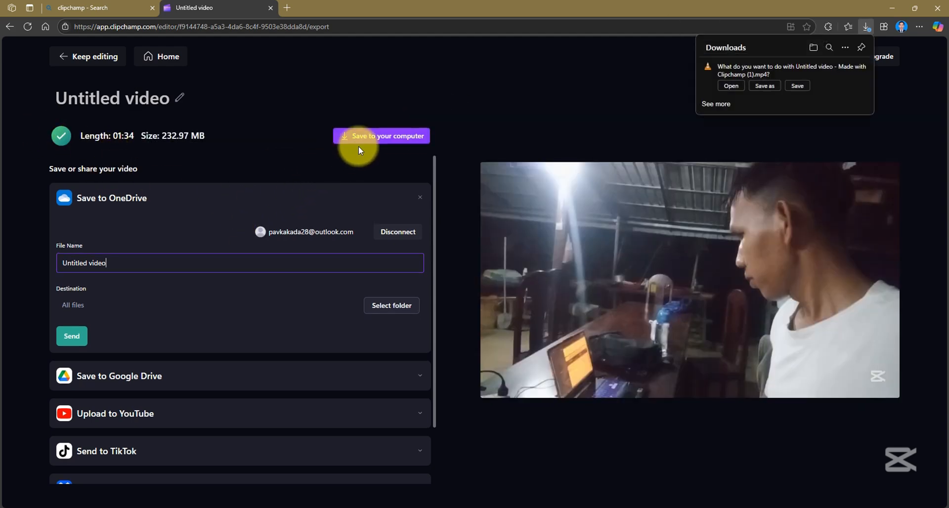
click(390, 138)
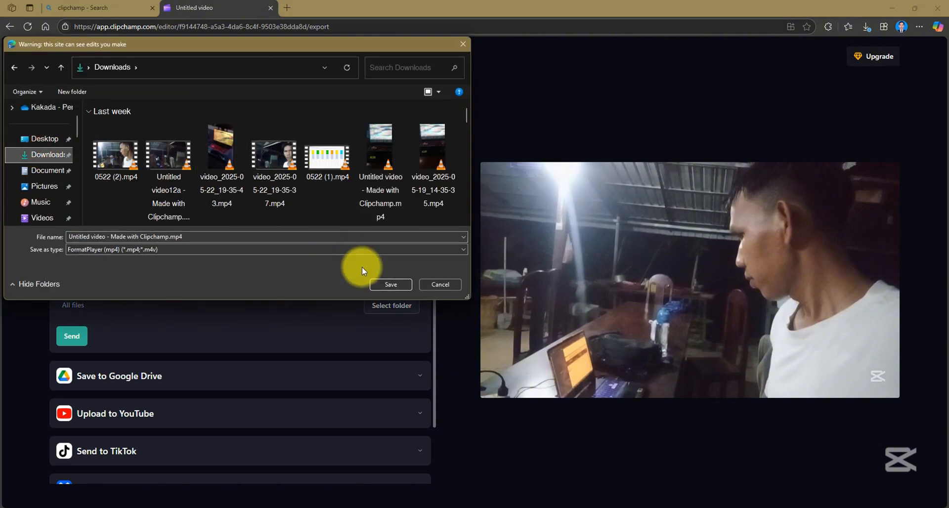
click(376, 285)
click(503, 260)
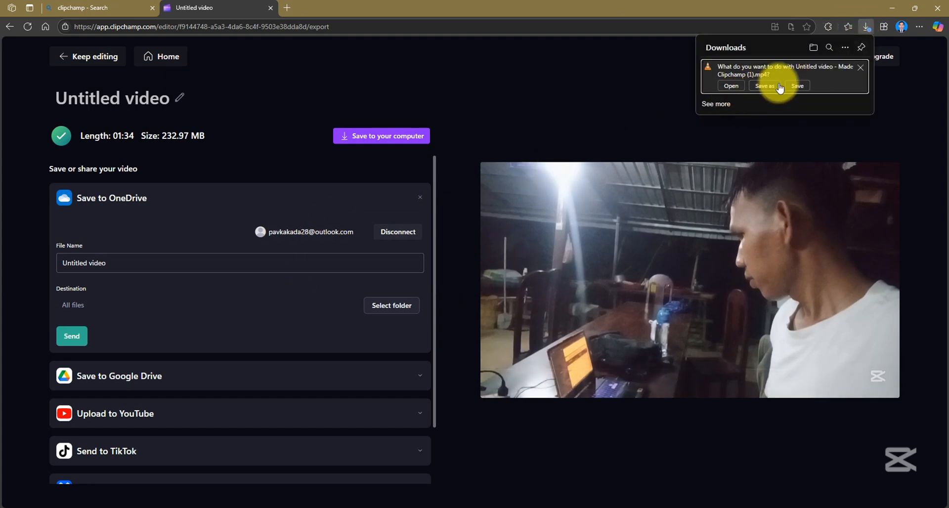
click(560, 68)
Close the browser despite the pending download and return to the desktop
click(938, 8)
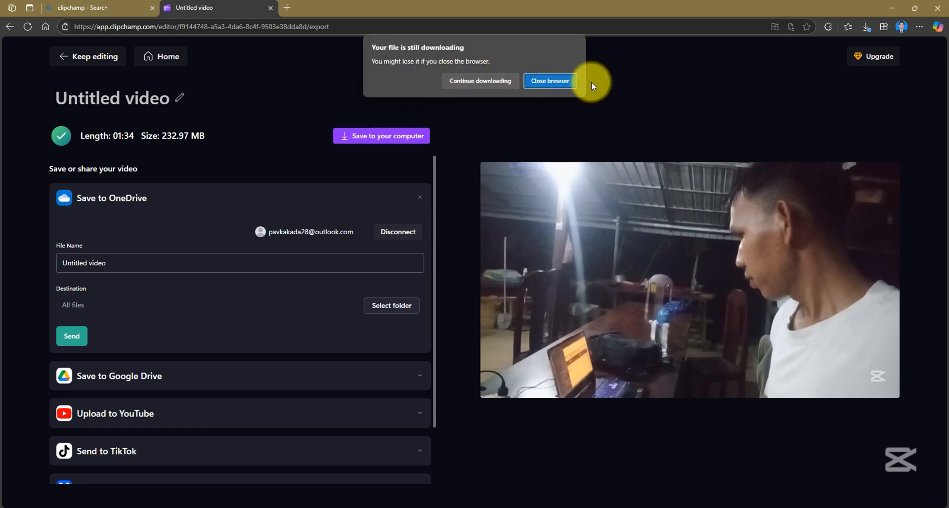
click(565, 80)
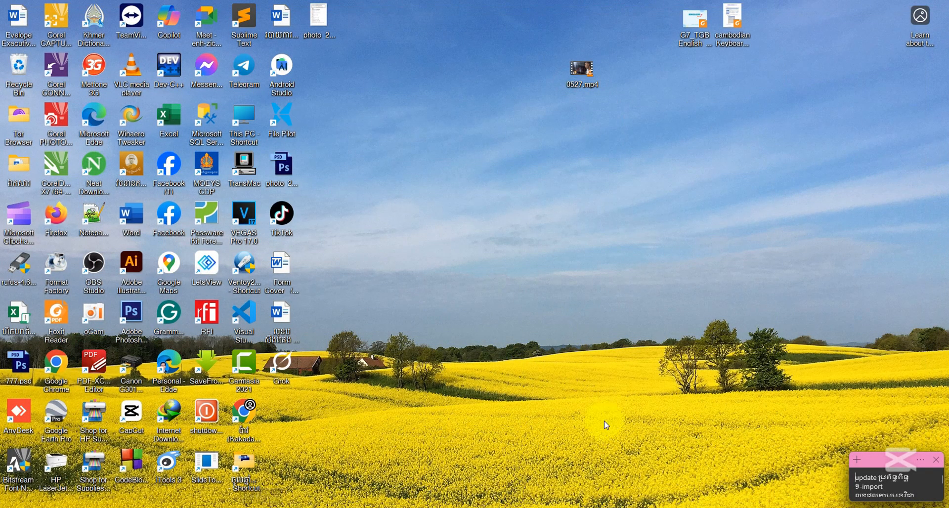
right_click(393, 200)
click(426, 245)
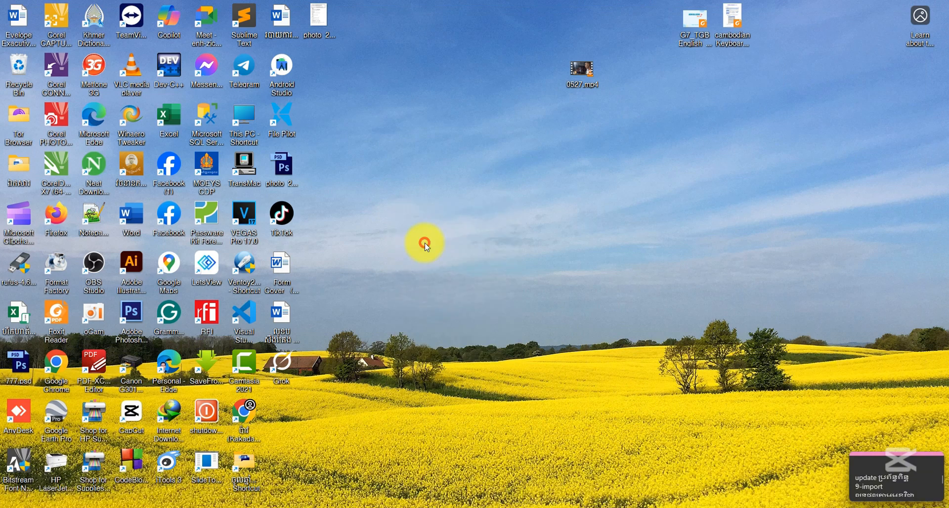
Open the Downloads folder, play Untitled video - Made with Clipchamp.mp4 in VLC media player to check its captions, and close the player
key(super+e)
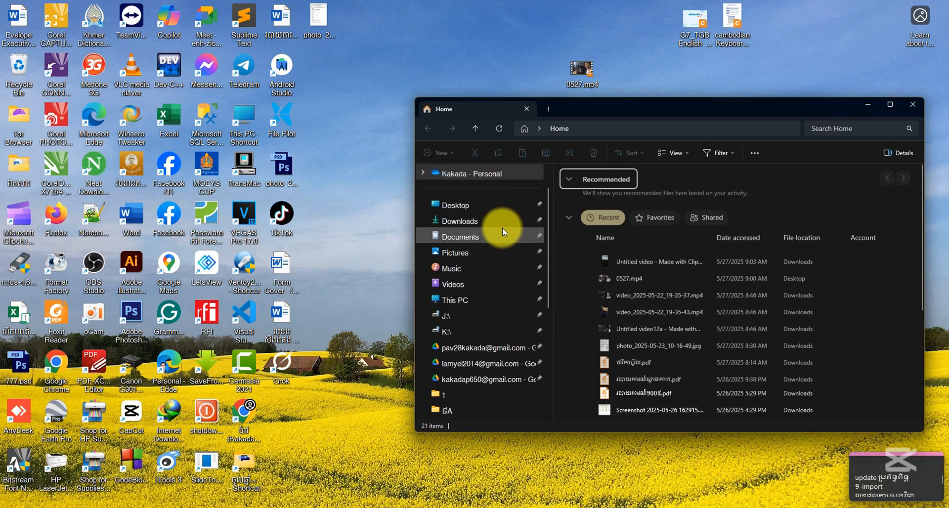
click(494, 221)
click(580, 225)
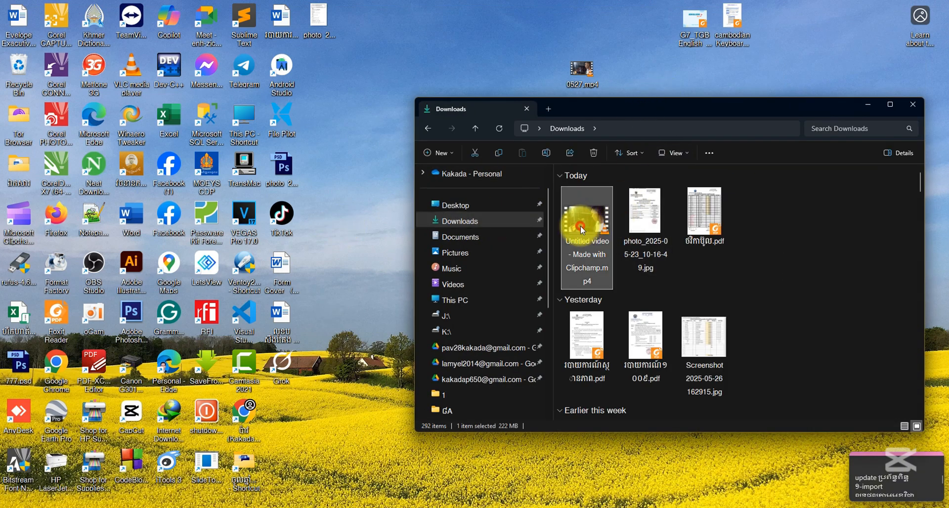
double_click(579, 214)
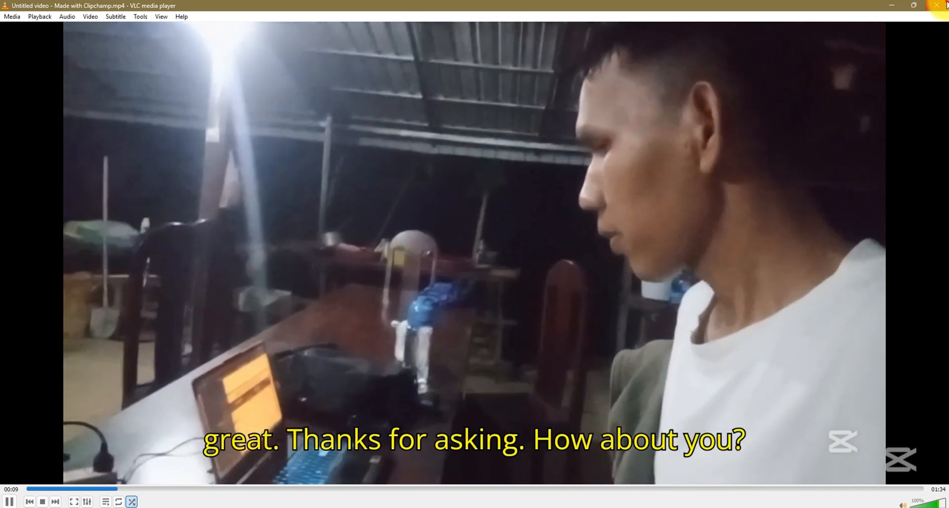
click(940, 5)
drag(685, 114, 464, 119)
click(692, 111)
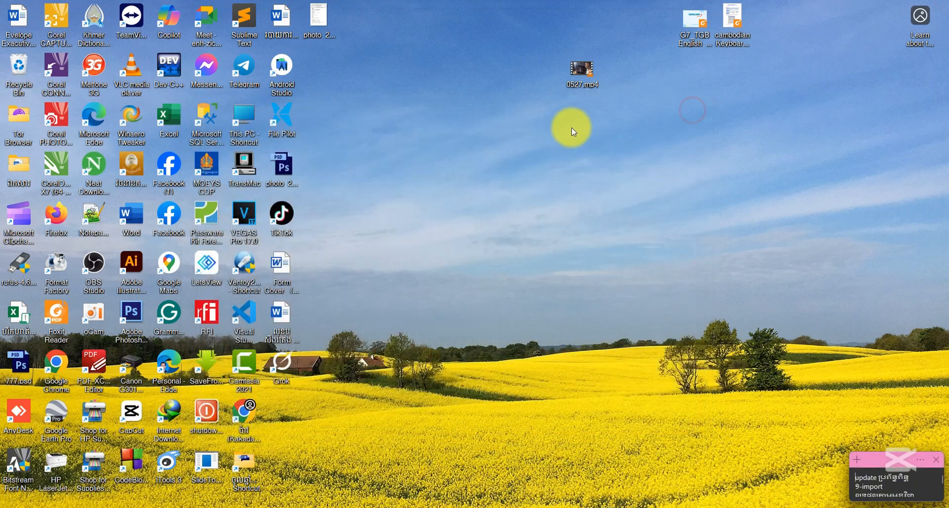
right_click(486, 183)
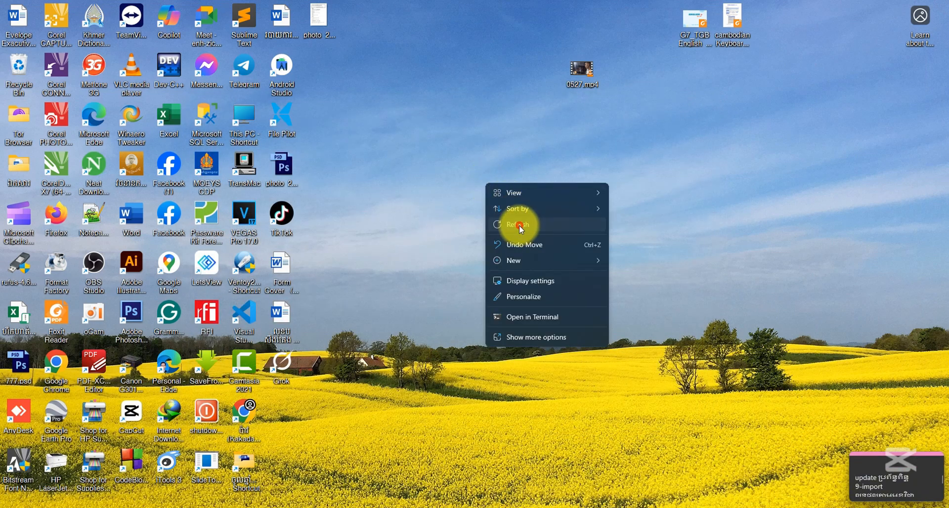
click(455, 173)
right_click(453, 172)
click(441, 143)
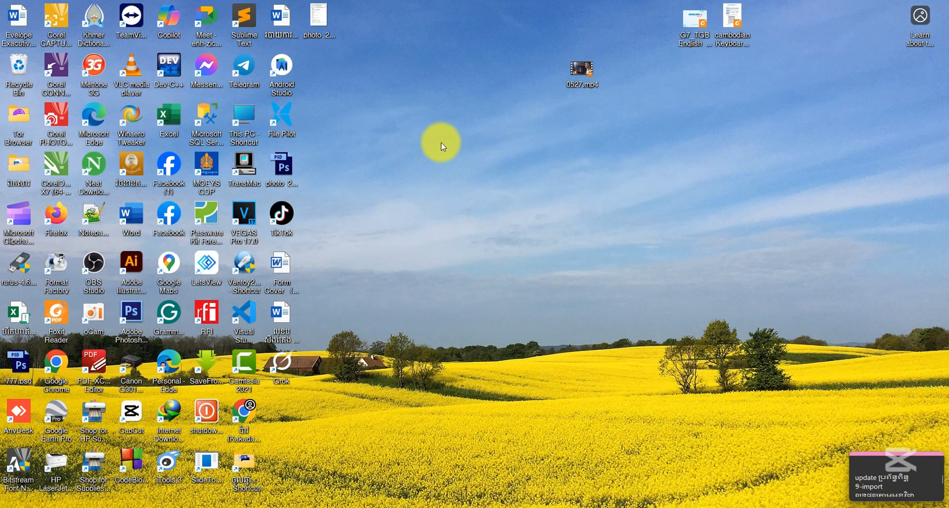
right_click(441, 143)
click(465, 186)
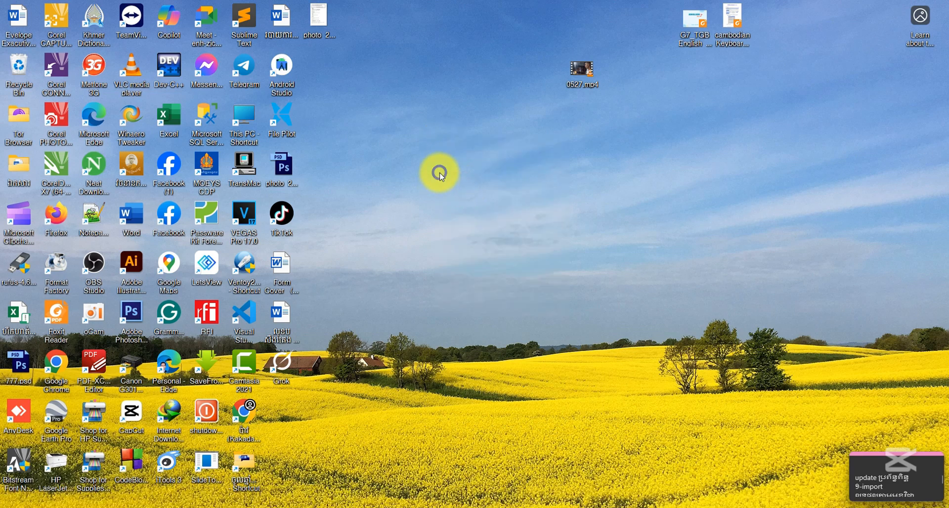
right_click(439, 174)
click(456, 216)
right_click(426, 187)
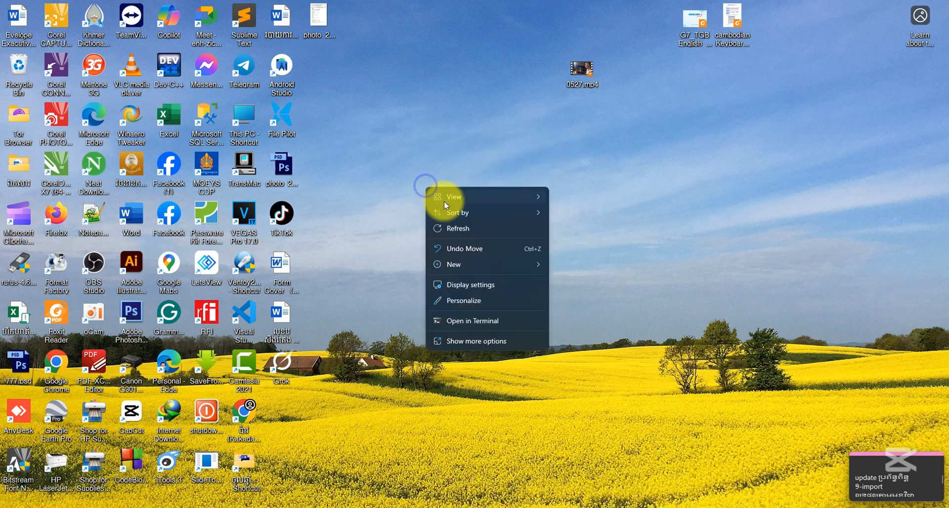
click(457, 230)
right_click(435, 189)
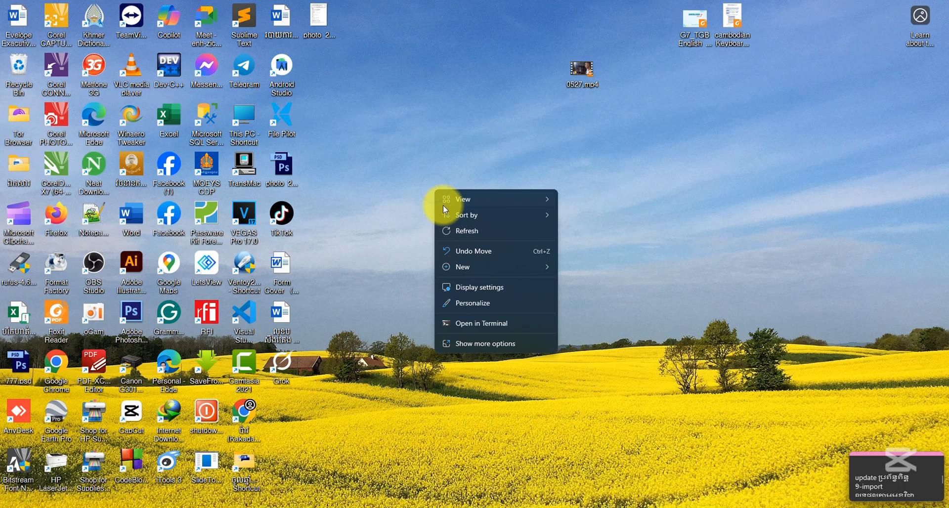
click(461, 231)
right_click(452, 182)
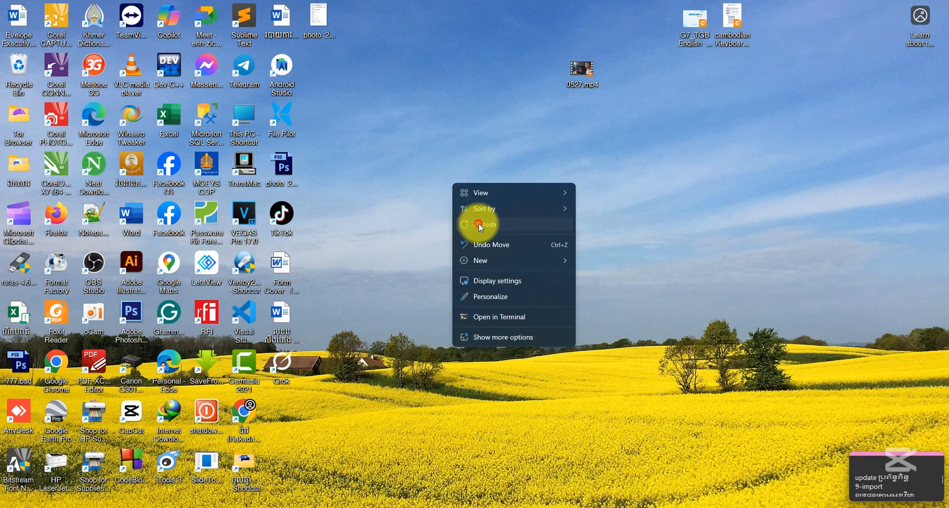